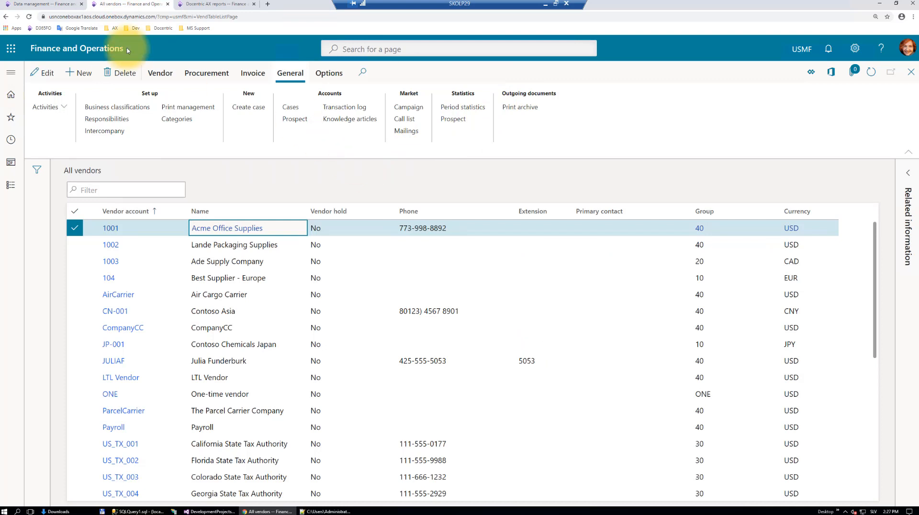
From the Docentric AX reports page, check the report formats offered for the module-level purchase order original in print management setup.
{"action": "left_click", "coordinate": [221, 7]}
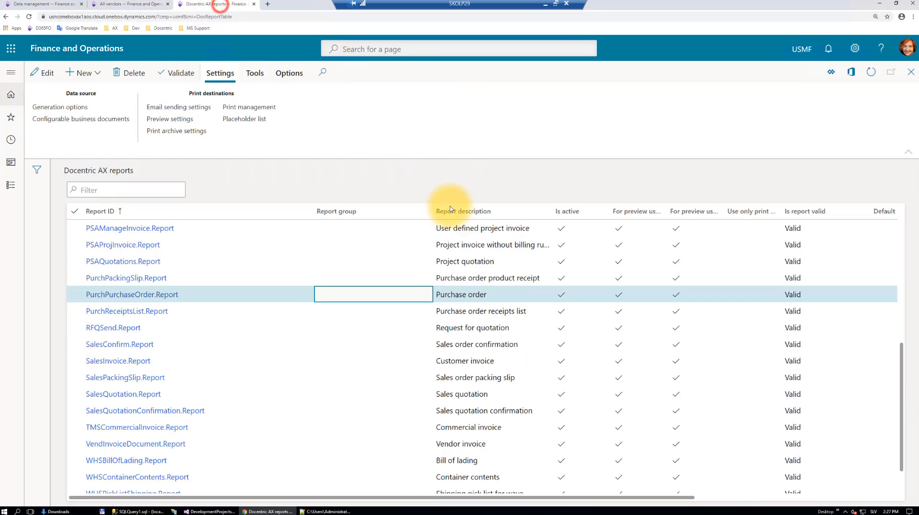
{"action": "left_click", "coordinate": [246, 108]}
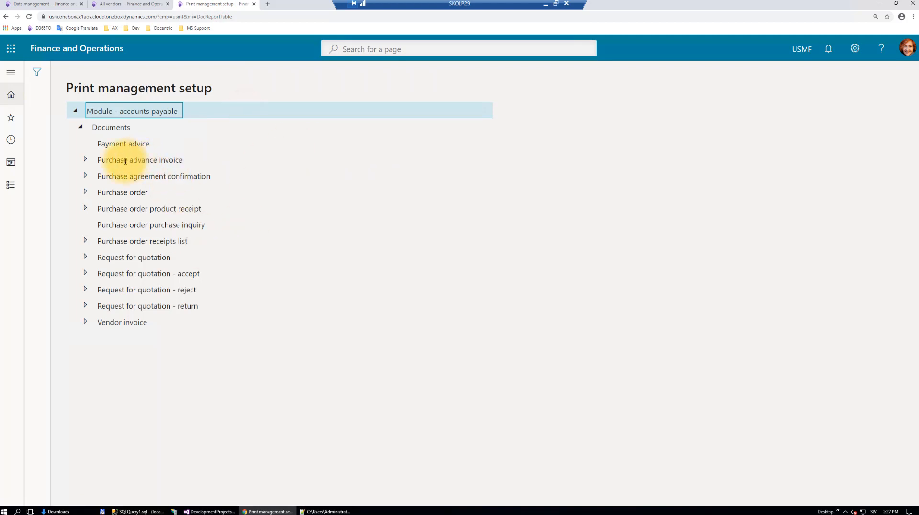
{"action": "left_click", "coordinate": [85, 192]}
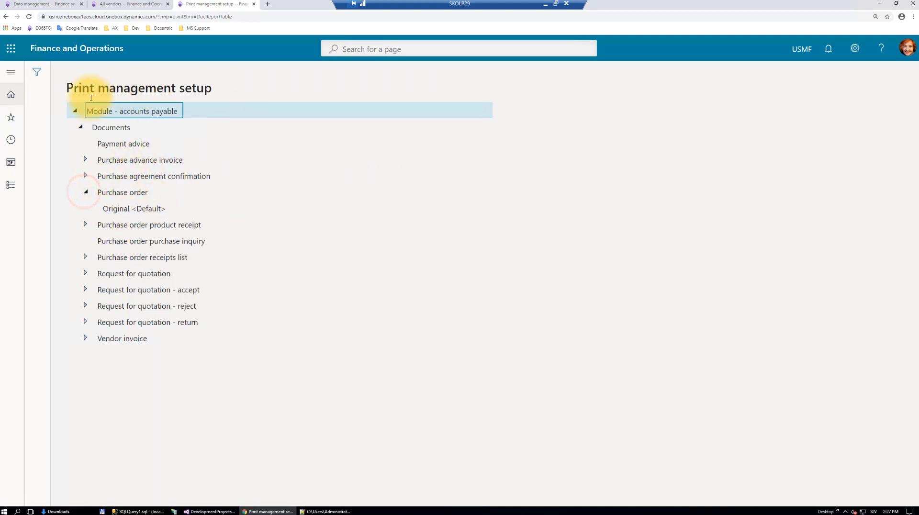
{"action": "left_click", "coordinate": [140, 208]}
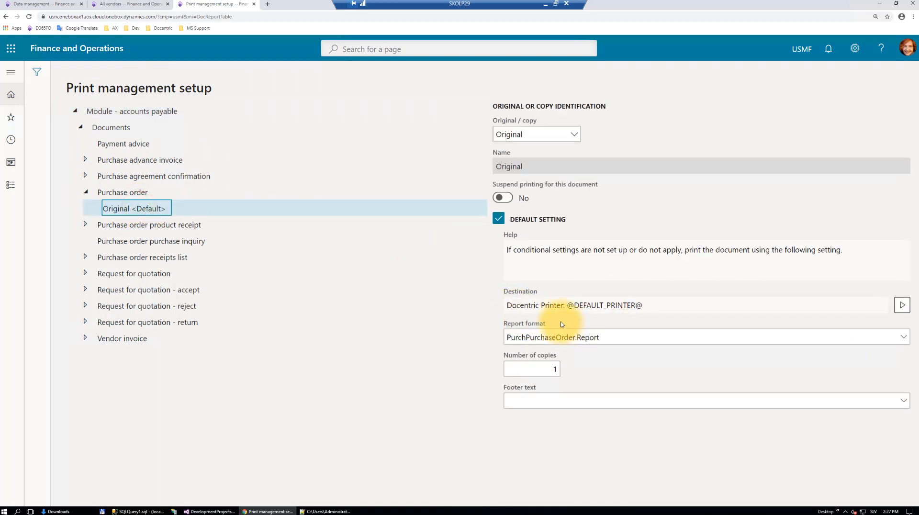
{"action": "left_click", "coordinate": [904, 338]}
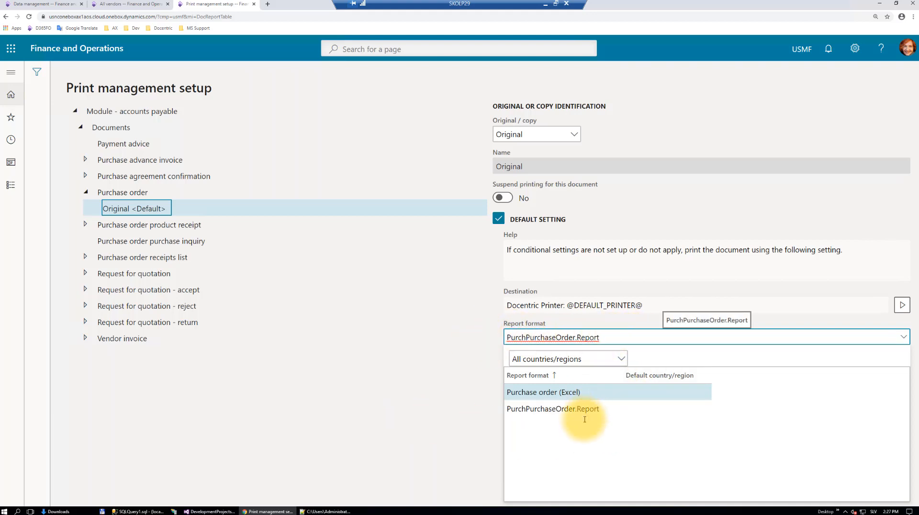
{"action": "left_click", "coordinate": [390, 423]}
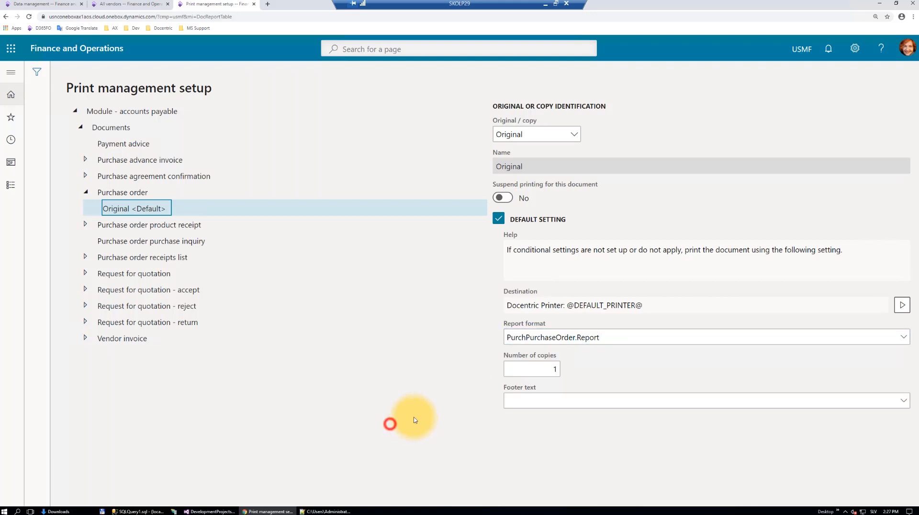
{"action": "key", "text": "Escape"}
In the print management setup of vendor Acme Office Supplies, check the report format of the purchase order original and the available alternatives.
{"action": "left_click", "coordinate": [134, 6]}
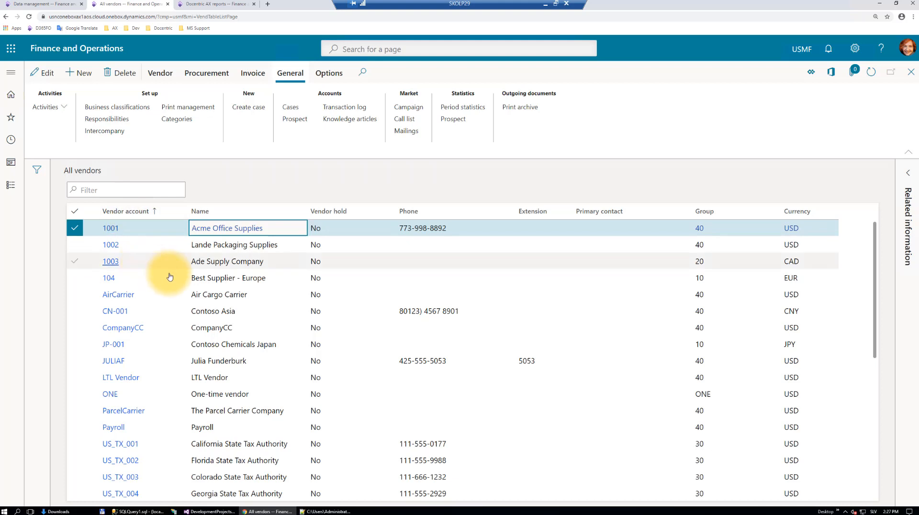
{"action": "left_click", "coordinate": [193, 106]}
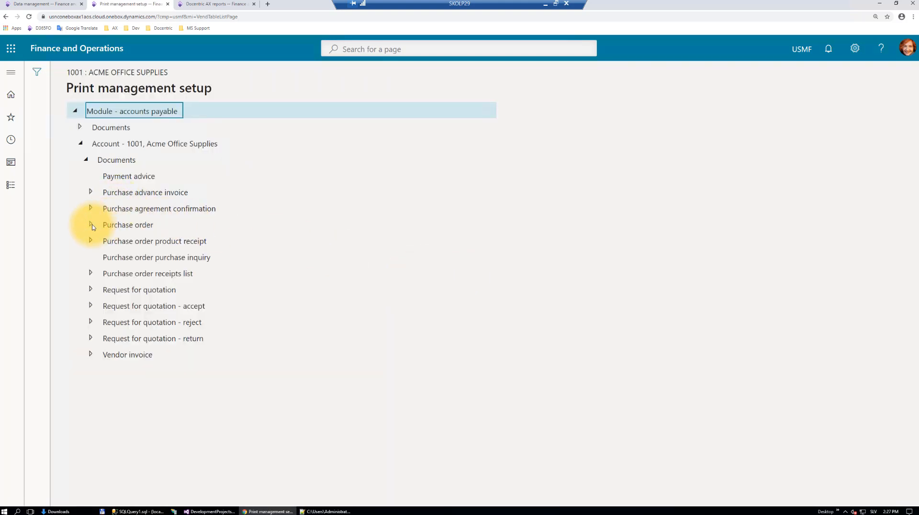
{"action": "left_click", "coordinate": [91, 225]}
{"action": "left_click", "coordinate": [134, 242]}
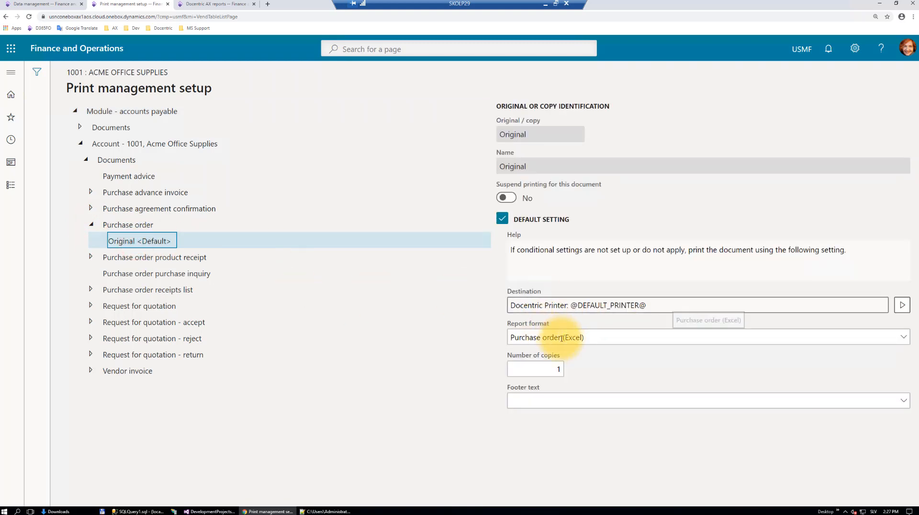
{"action": "left_click", "coordinate": [904, 337]}
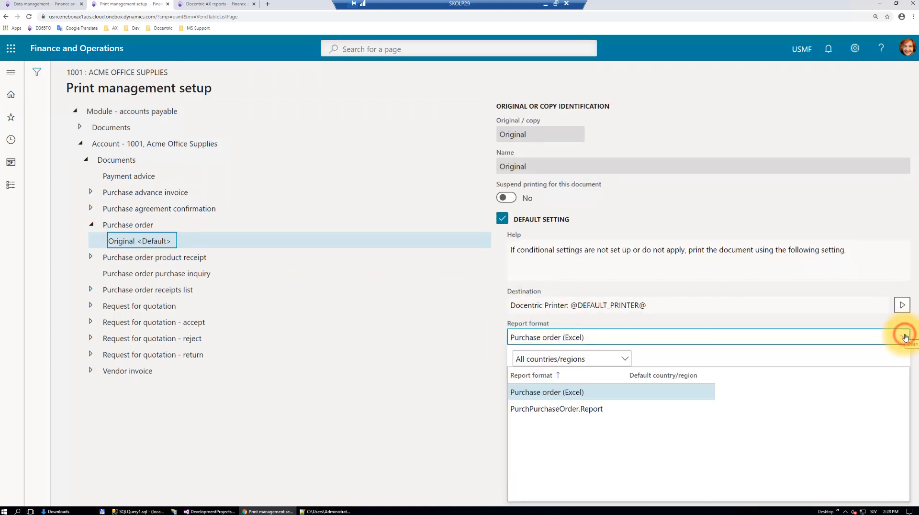
{"action": "left_click", "coordinate": [406, 394]}
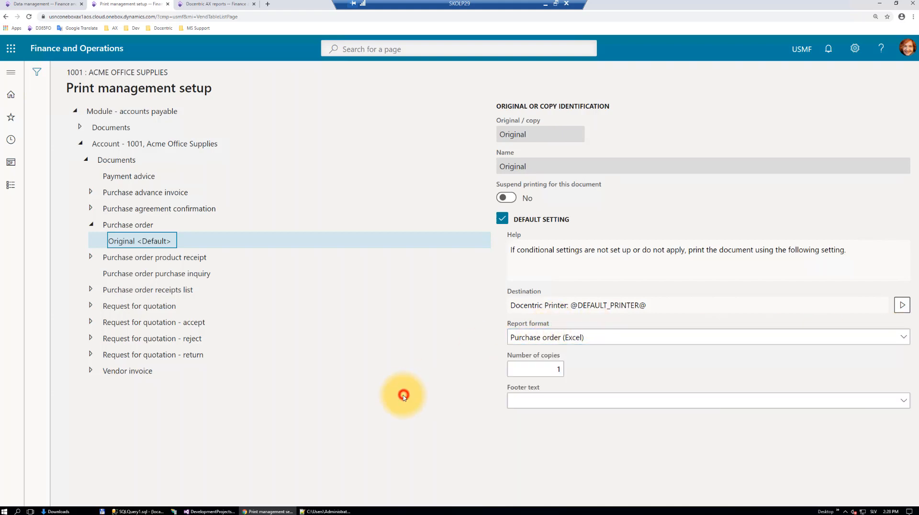
{"action": "key", "text": "Escape"}
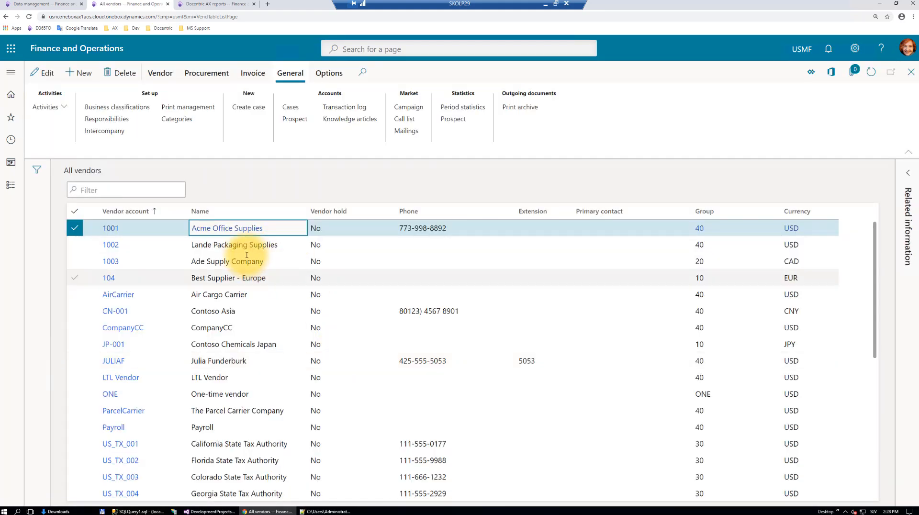
In the print management setup of vendor Lande Packaging Supplies, examine the purchase order original's settings and its override options.
{"action": "left_click", "coordinate": [251, 245]}
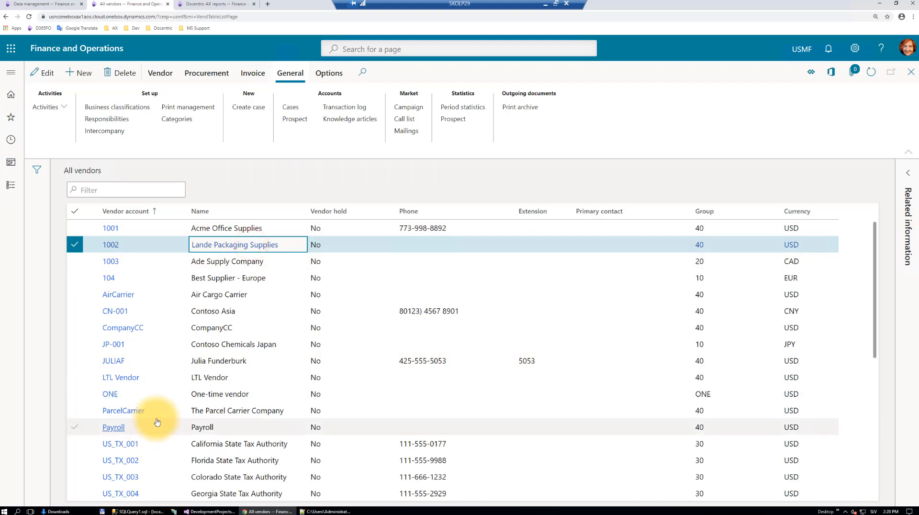
{"action": "left_click", "coordinate": [200, 112]}
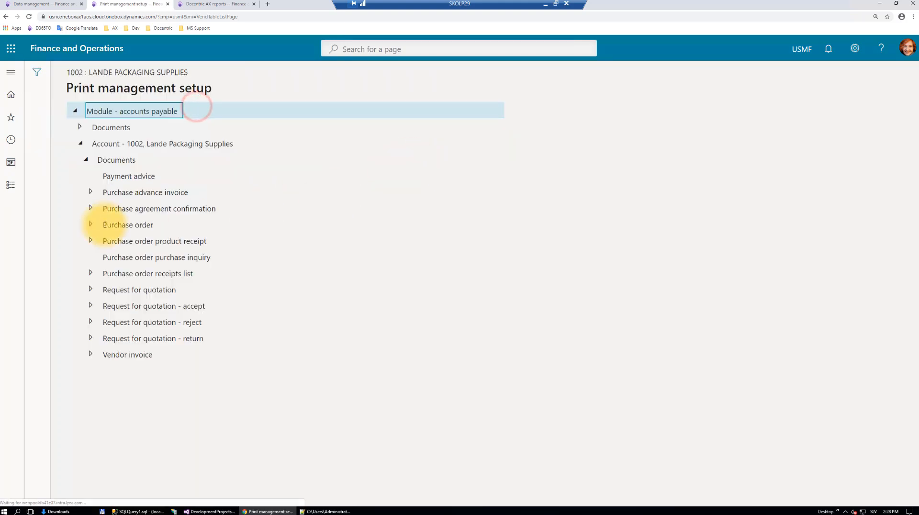
{"action": "left_click", "coordinate": [90, 226]}
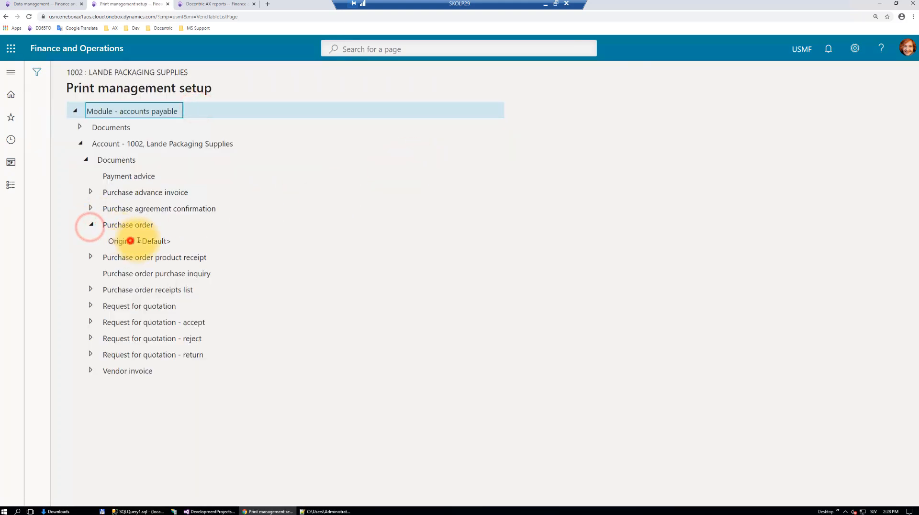
{"action": "left_click", "coordinate": [130, 240]}
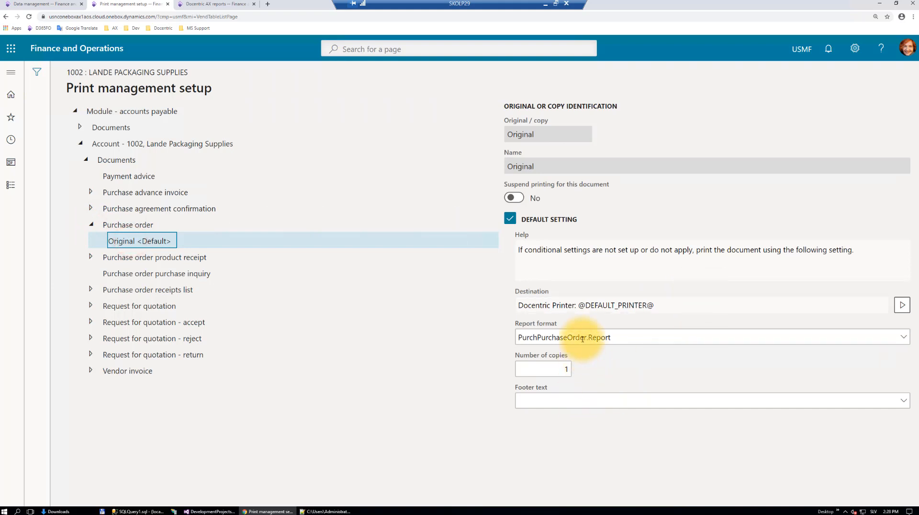
{"action": "right_click", "coordinate": [142, 241]}
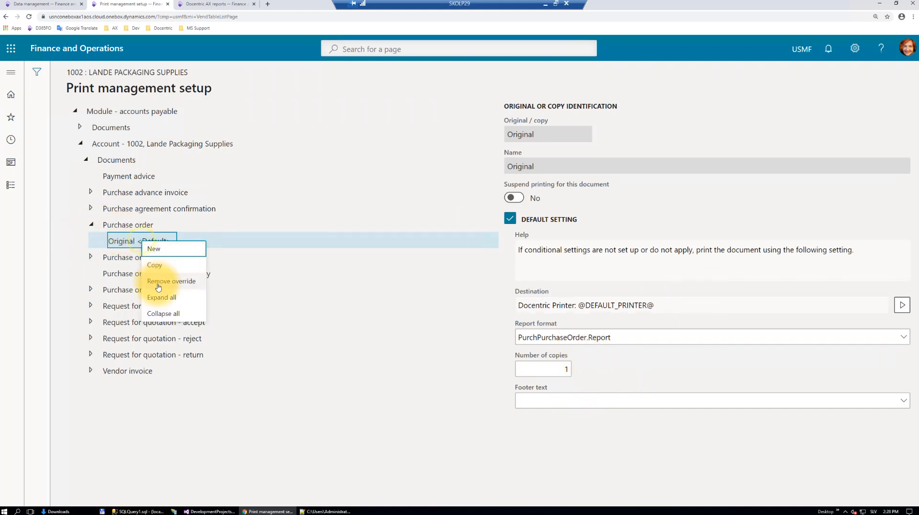
{"action": "left_click", "coordinate": [407, 424]}
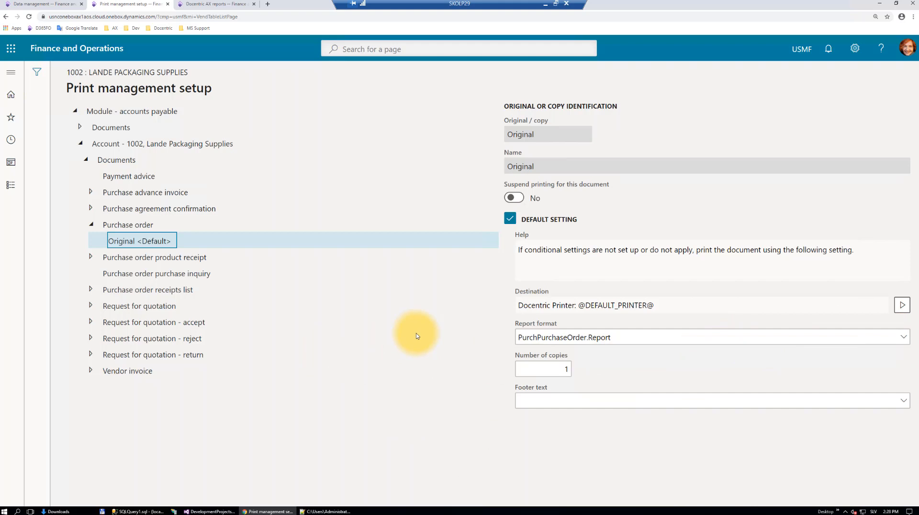
{"action": "key", "text": "Escape"}
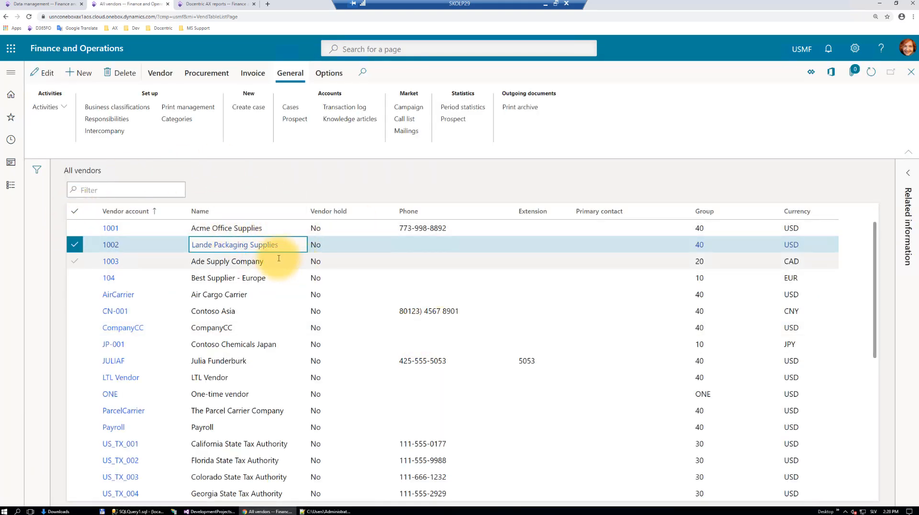
Return to the Data management workspace and open the PrintMgmtExport data project.
{"action": "left_click", "coordinate": [258, 228]}
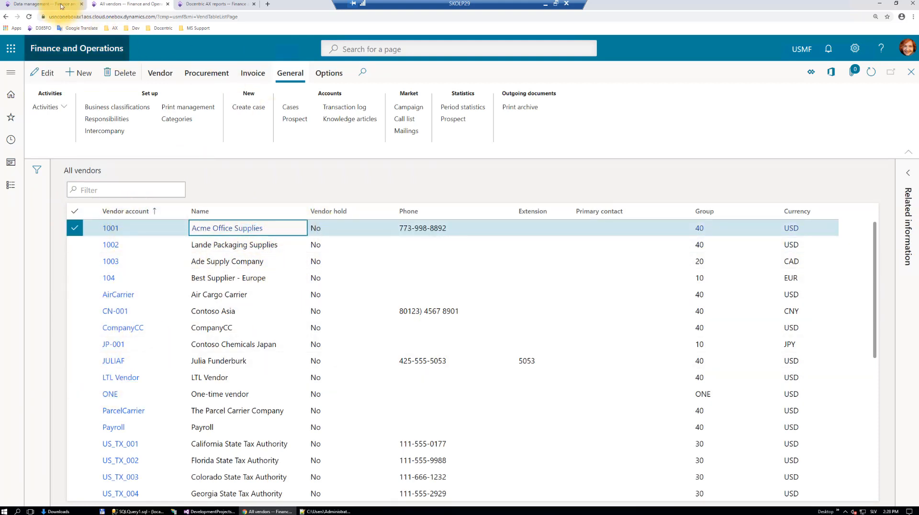
{"action": "left_click", "coordinate": [45, 4]}
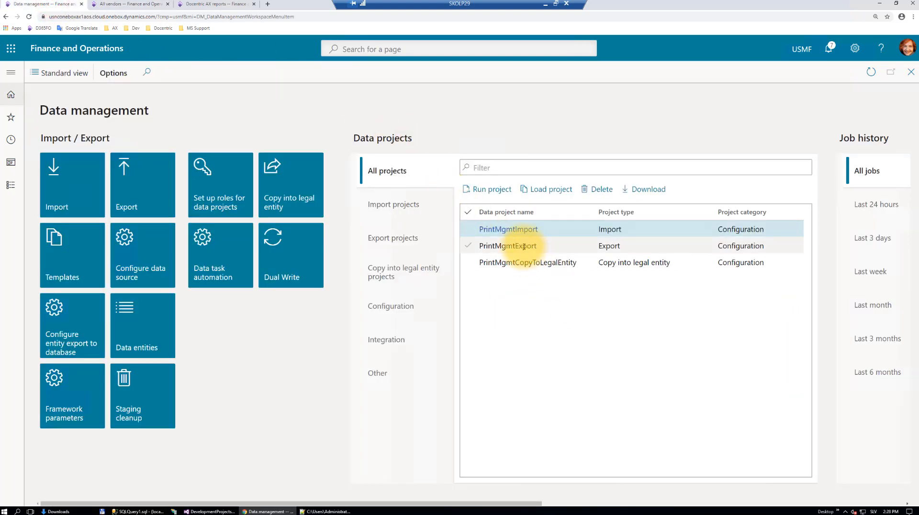
{"action": "left_click", "coordinate": [506, 246]}
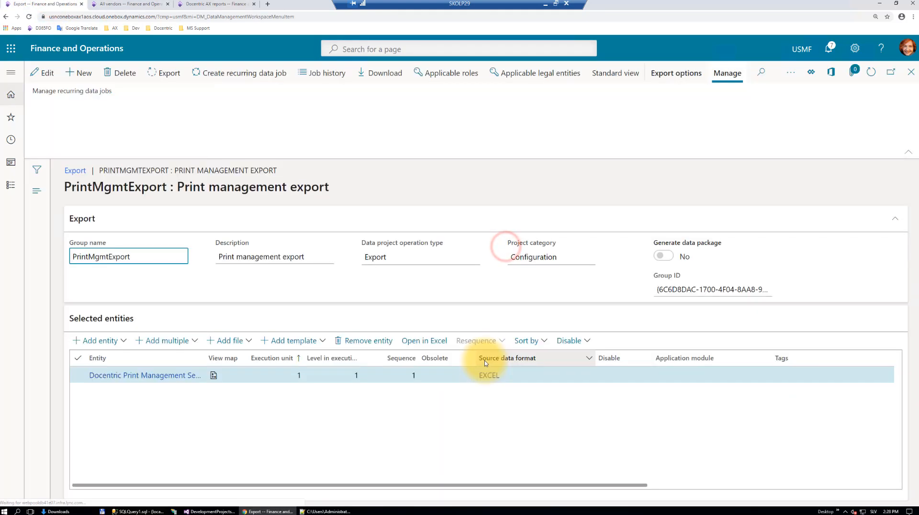
Review the filter criteria of the Docentric print management settings entity for company, node type and document type, and accept them.
{"action": "left_click", "coordinate": [799, 485]}
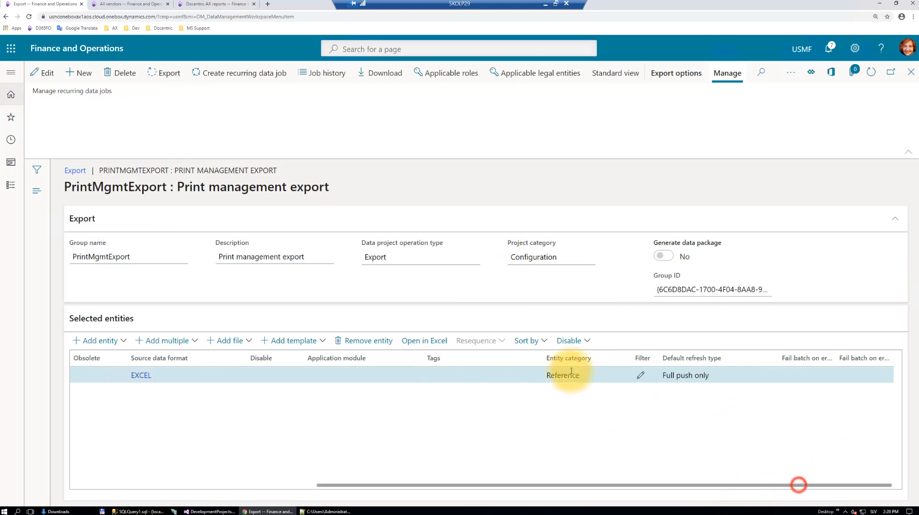
{"action": "left_click", "coordinate": [641, 376]}
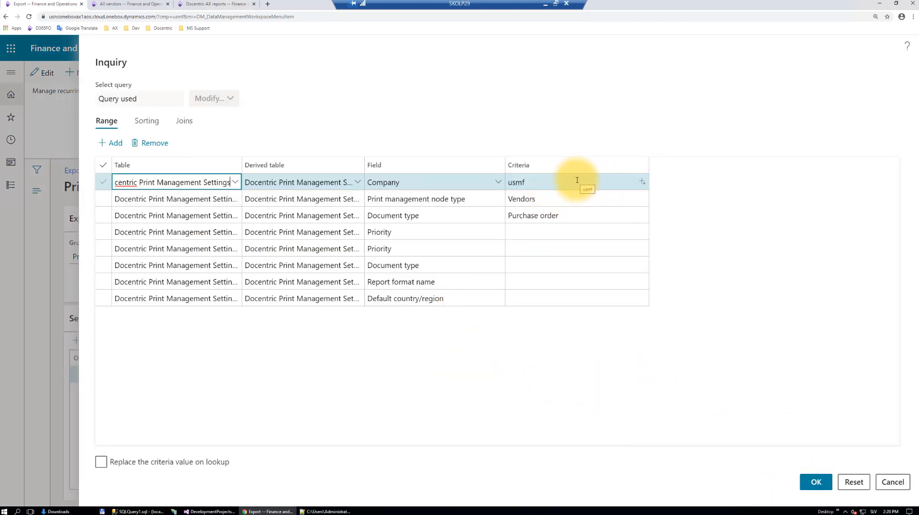
{"action": "left_click", "coordinate": [563, 215]}
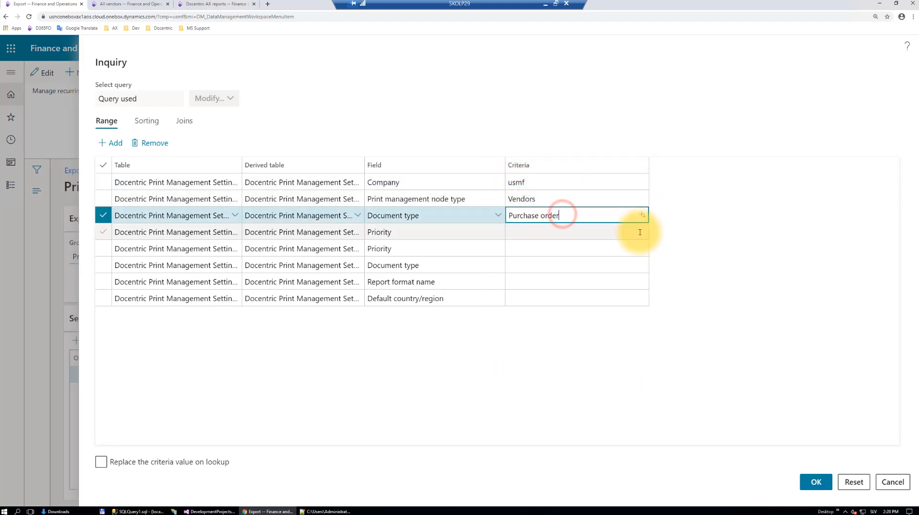
{"action": "left_click", "coordinate": [538, 199]}
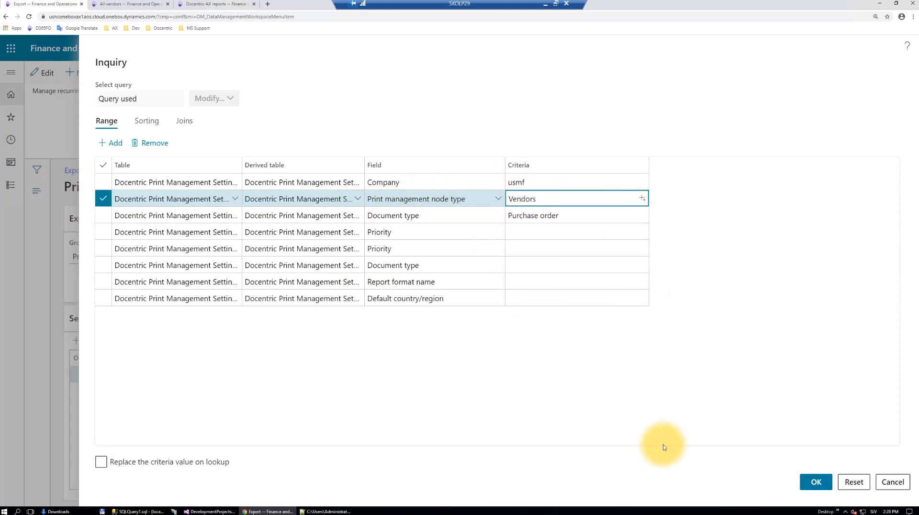
{"action": "left_click", "coordinate": [817, 482]}
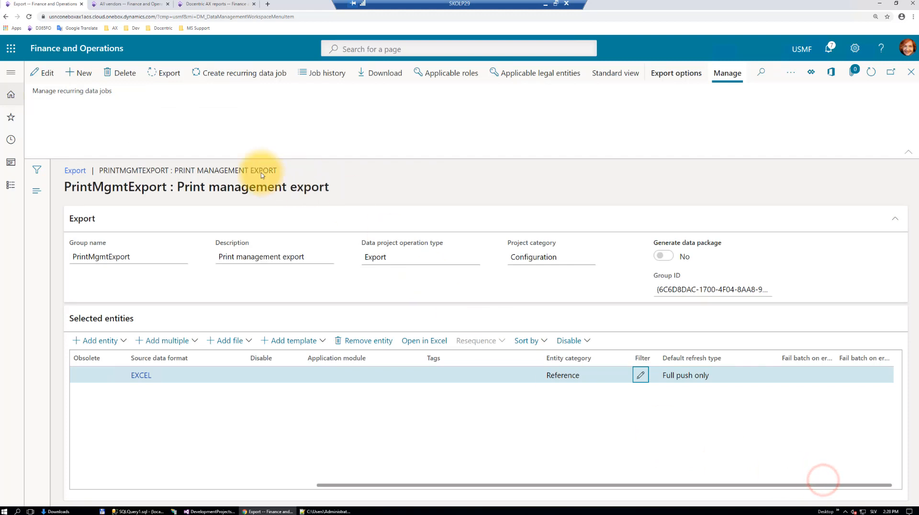
Run the PrintMgmtExport export job and refresh its execution status.
{"action": "left_click", "coordinate": [164, 72]}
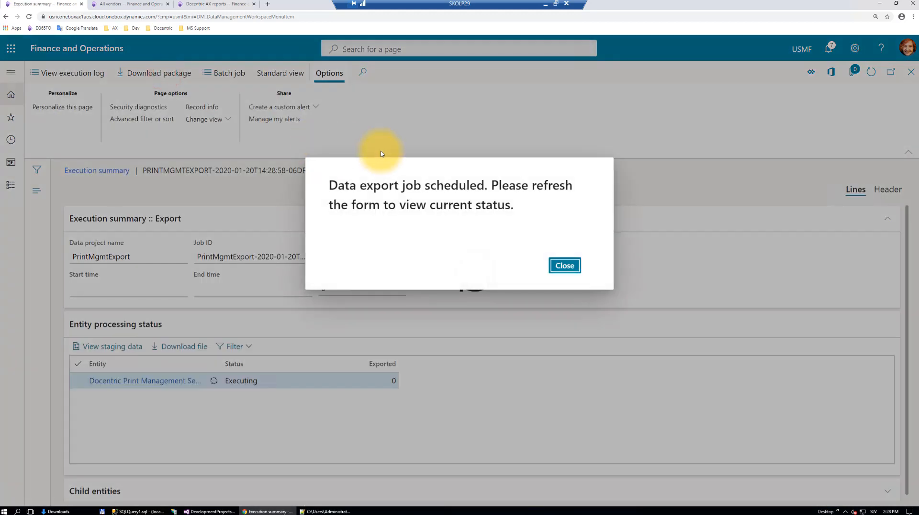
{"action": "left_click", "coordinate": [558, 266]}
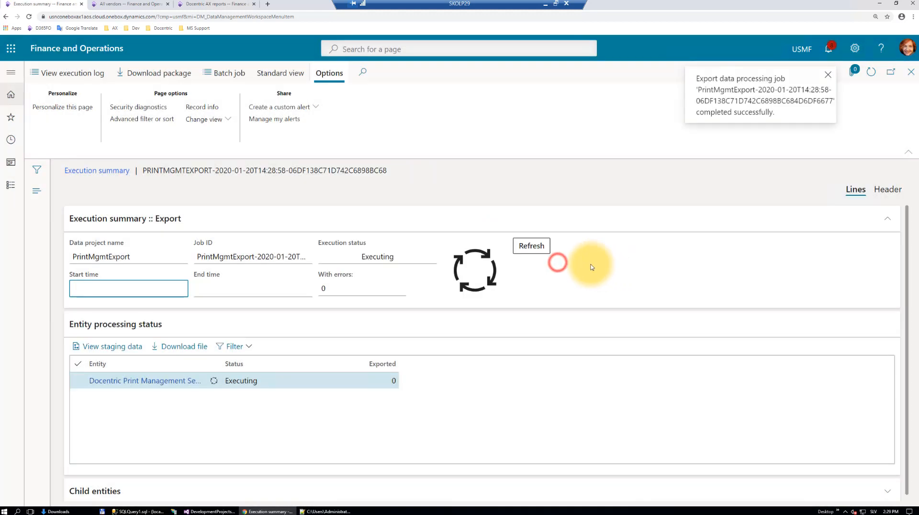
{"action": "left_click", "coordinate": [532, 245]}
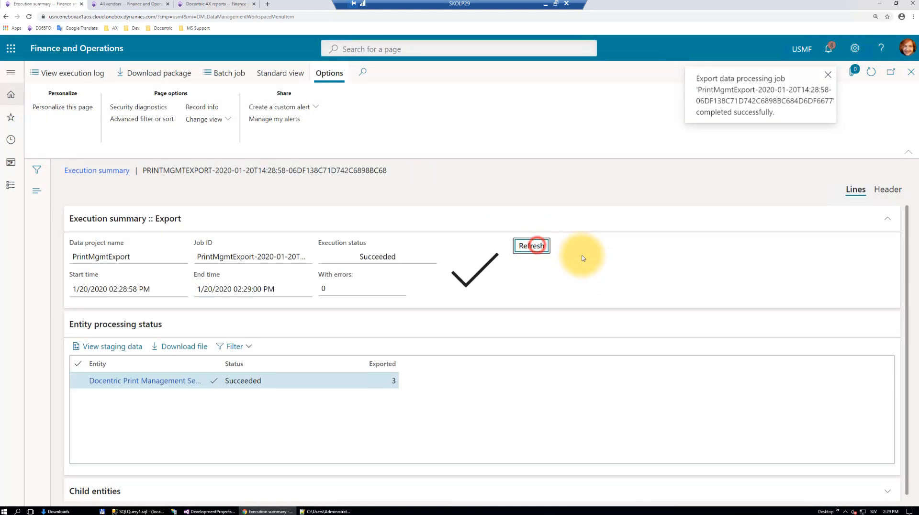
Download the exported print management settings file, open it in Excel and enable editing.
{"action": "left_click", "coordinate": [184, 346]}
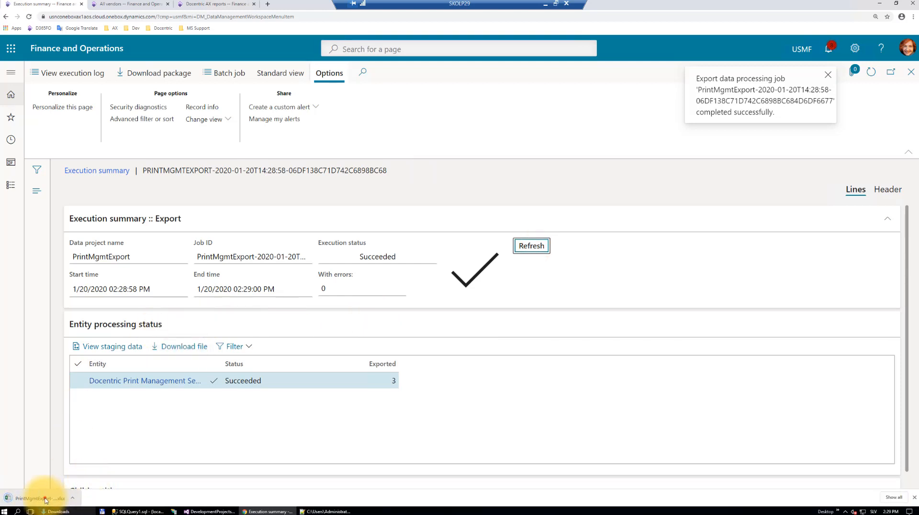
{"action": "left_click", "coordinate": [44, 498]}
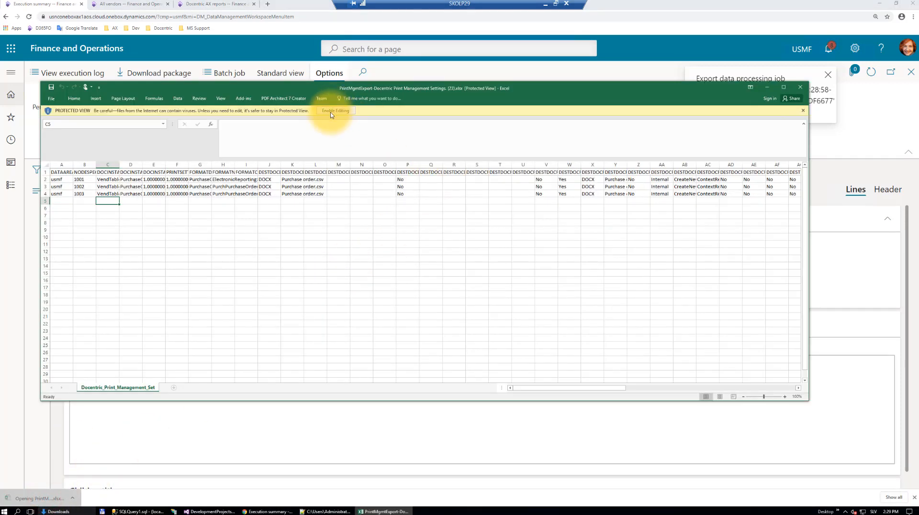
{"action": "left_click", "coordinate": [329, 110]}
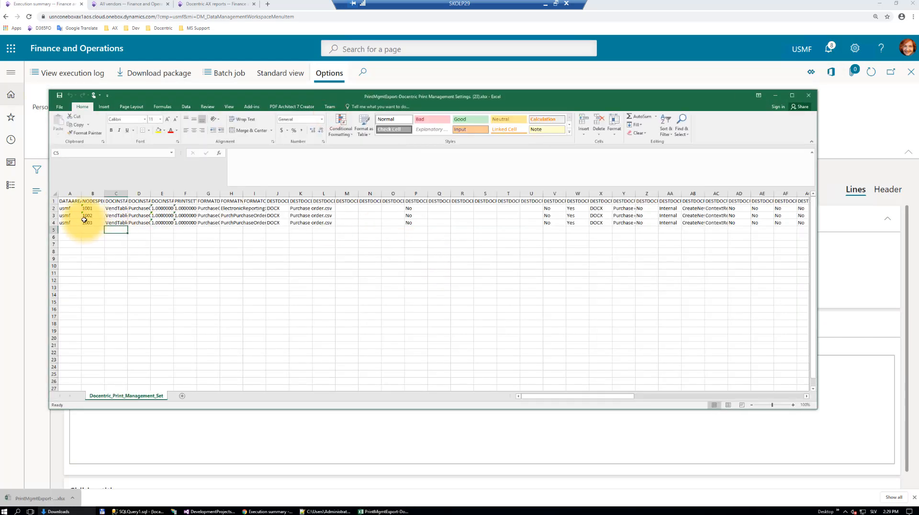
Auto-fit the width of all columns in the exported settings worksheet.
{"action": "left_click", "coordinate": [55, 193]}
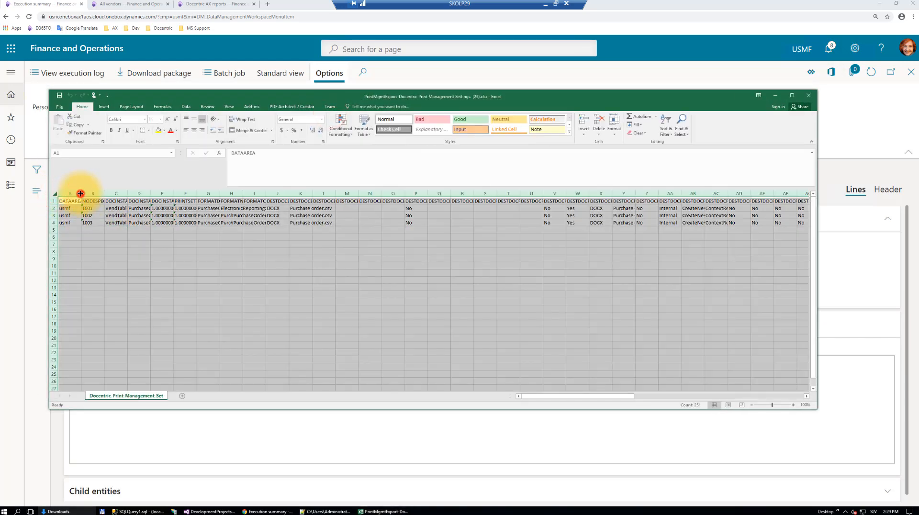
{"action": "double_click", "coordinate": [82, 193]}
{"action": "left_click", "coordinate": [338, 271]}
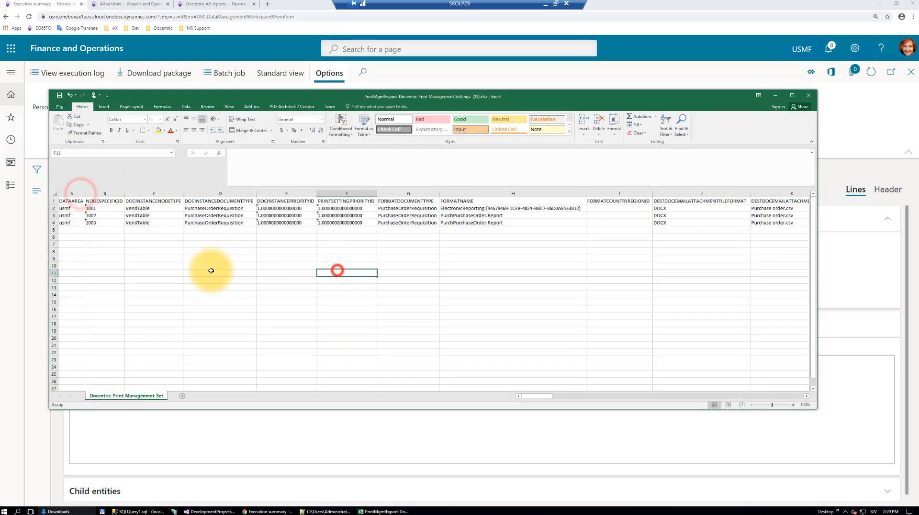
Zoom the worksheet to 130% and examine the node, node type and format name values of the three vendor rows.
{"action": "left_click", "coordinate": [794, 406]}
{"action": "left_click", "coordinate": [794, 407]}
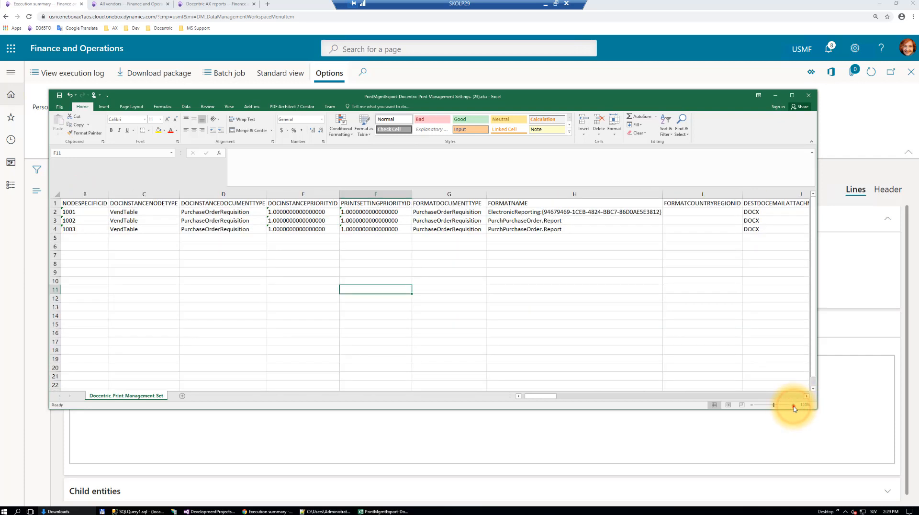
{"action": "left_click", "coordinate": [794, 406]}
{"action": "left_click", "coordinate": [198, 280]}
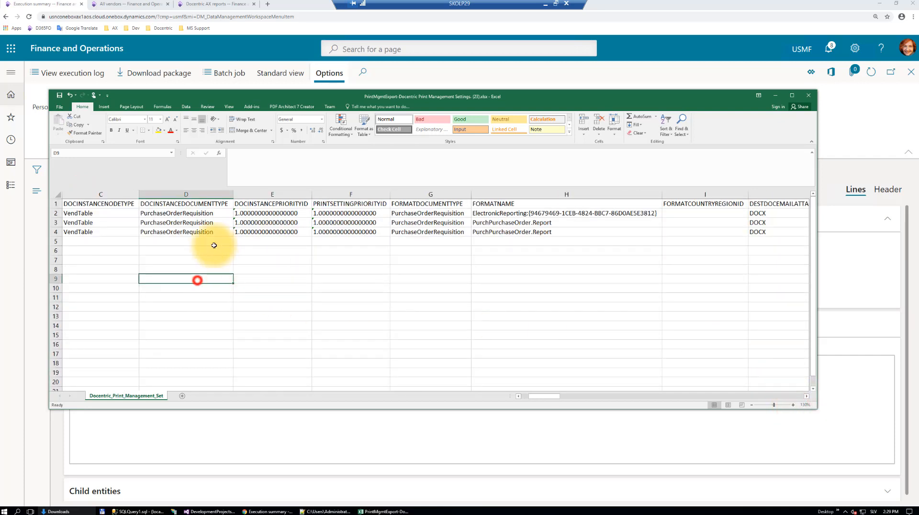
{"action": "left_click", "coordinate": [55, 213]}
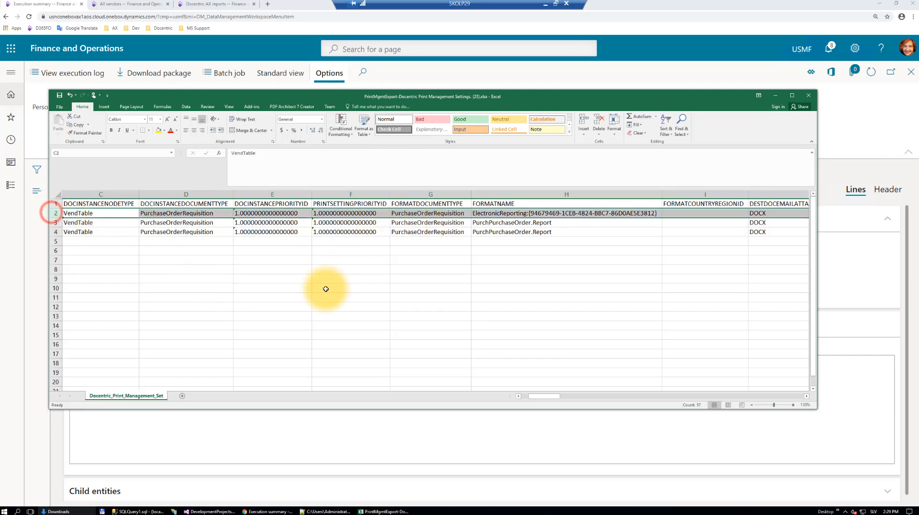
{"action": "left_click_drag", "start_coordinate": [538, 397], "coordinate": [536, 396]}
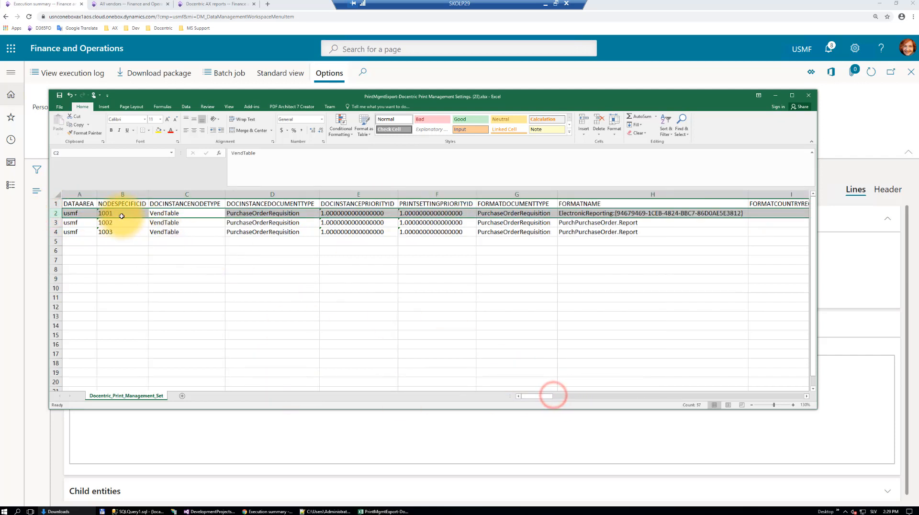
{"action": "left_click", "coordinate": [110, 213]}
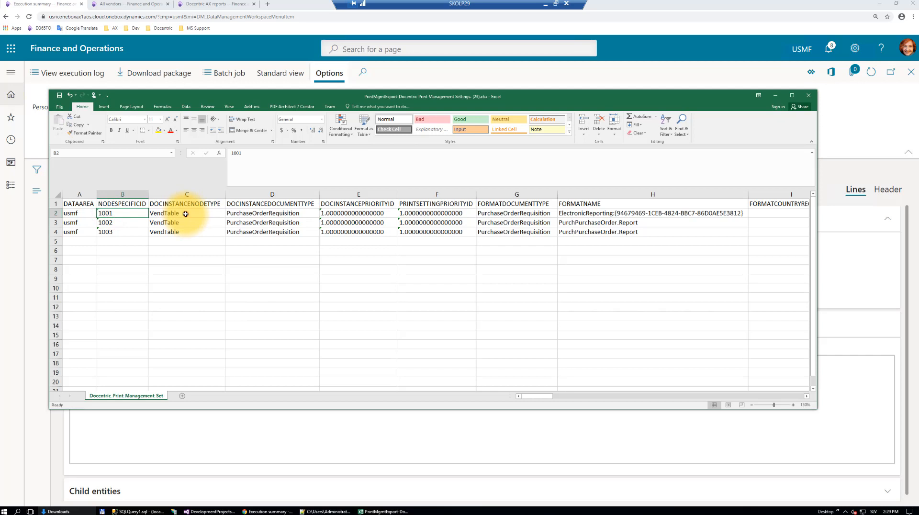
{"action": "left_click", "coordinate": [186, 214]}
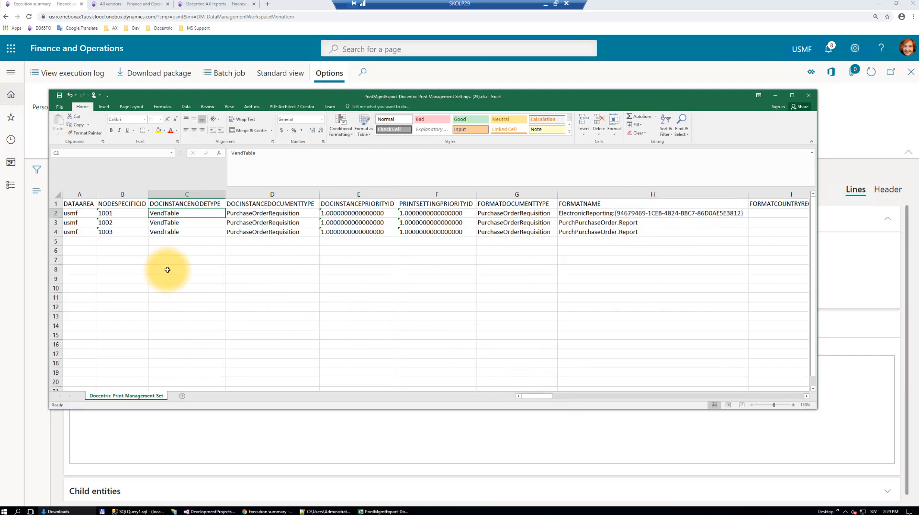
{"action": "left_click", "coordinate": [626, 213]}
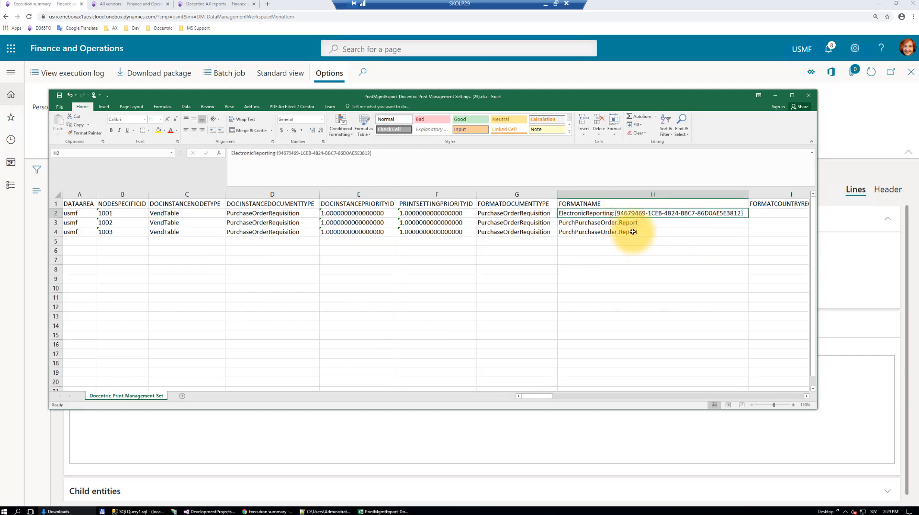
{"action": "left_click", "coordinate": [632, 232]}
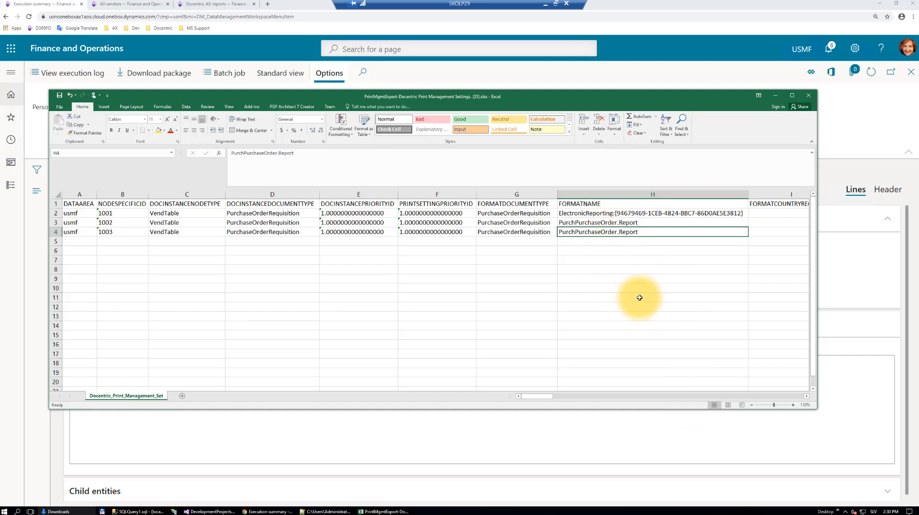
Fill the FORMATDESCRIPTION value "Purchase order (Excel)" from row 2 down to rows 3 and 4.
{"action": "left_click", "coordinate": [713, 396]}
{"action": "left_click", "coordinate": [713, 396]}
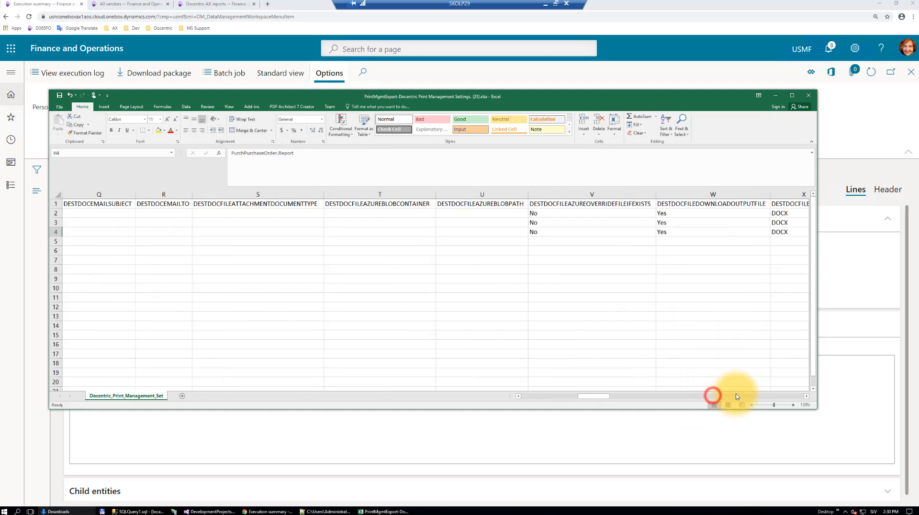
{"action": "left_click", "coordinate": [765, 397]}
{"action": "left_click", "coordinate": [765, 397]}
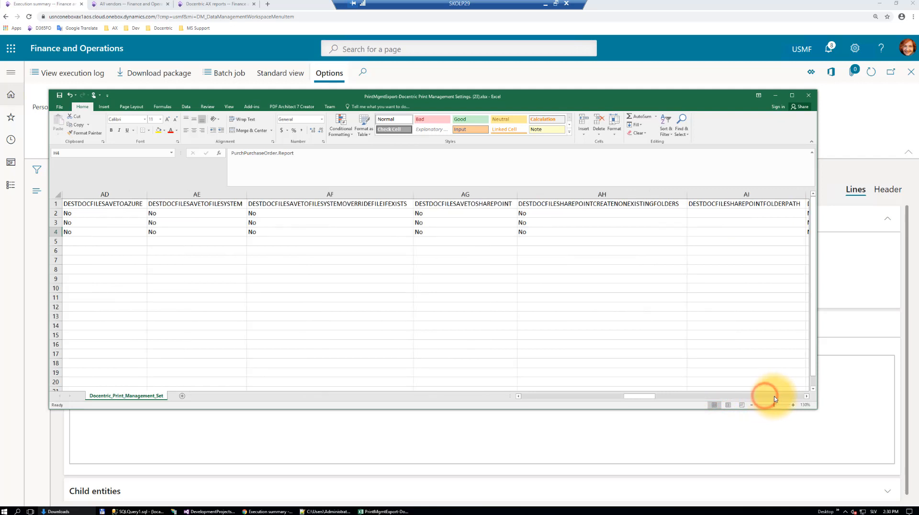
{"action": "left_click", "coordinate": [773, 397]}
{"action": "left_click", "coordinate": [782, 397]}
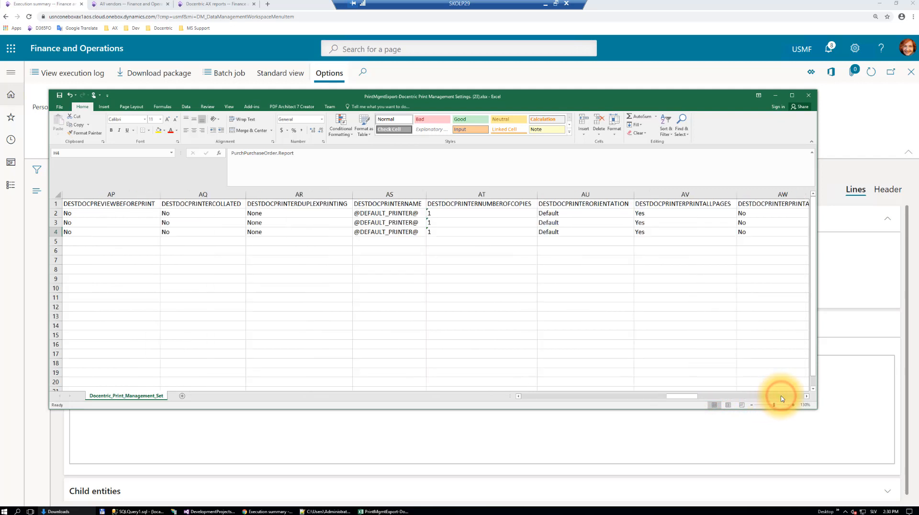
{"action": "left_click", "coordinate": [781, 397]}
{"action": "left_click", "coordinate": [792, 397]}
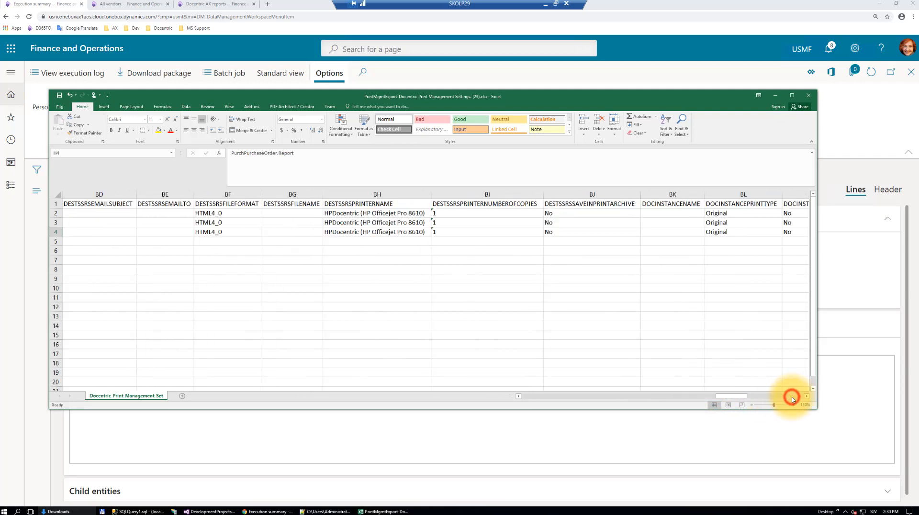
{"action": "left_click", "coordinate": [792, 397]}
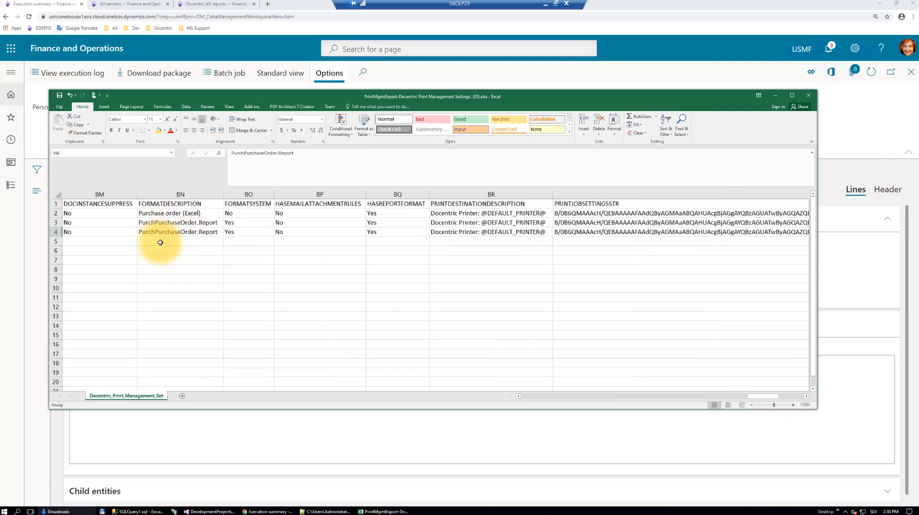
{"action": "left_click", "coordinate": [166, 214]}
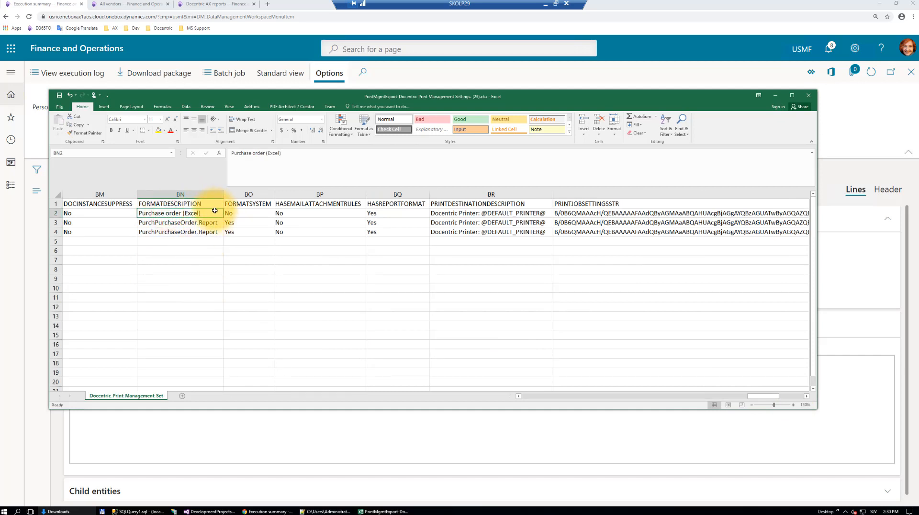
{"action": "left_click_drag", "start_coordinate": [222, 217], "coordinate": [224, 236]}
{"action": "left_click", "coordinate": [330, 267]}
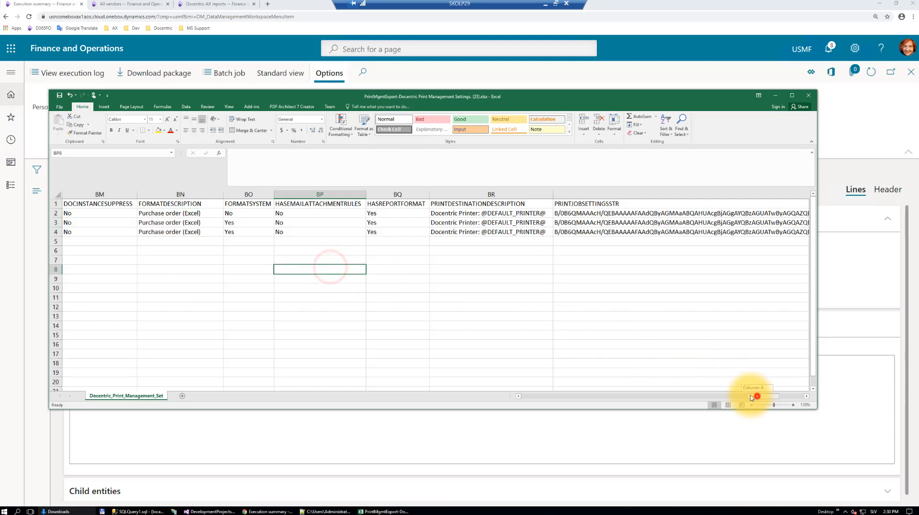
Copy the ElectronicReporting FORMATNAME value of row 2 down to rows 3 and 4.
{"action": "left_click_drag", "start_coordinate": [751, 397], "coordinate": [522, 396]}
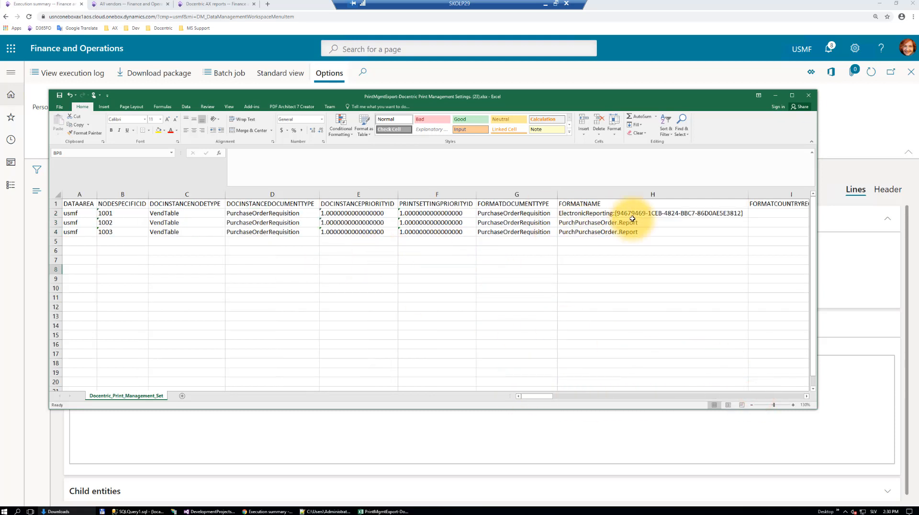
{"action": "left_click", "coordinate": [697, 213]}
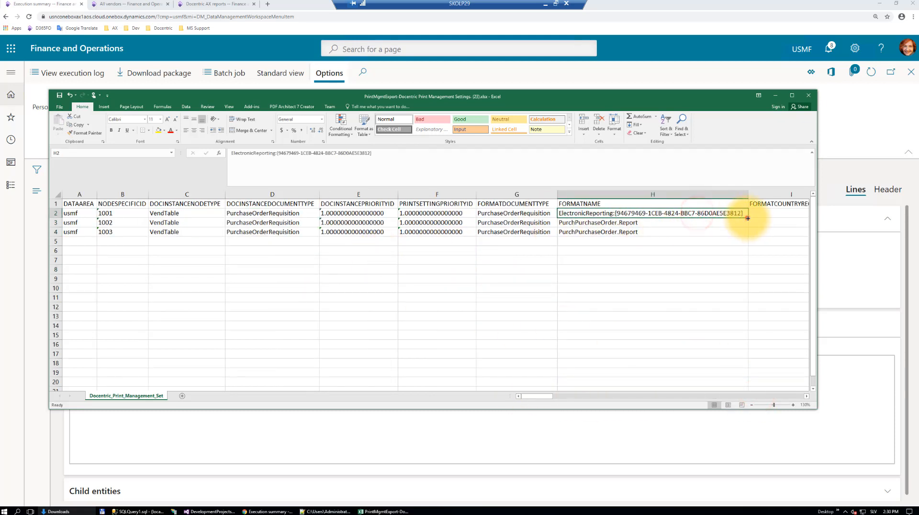
{"action": "left_click_drag", "start_coordinate": [748, 218], "coordinate": [750, 247]}
{"action": "left_click", "coordinate": [653, 259]}
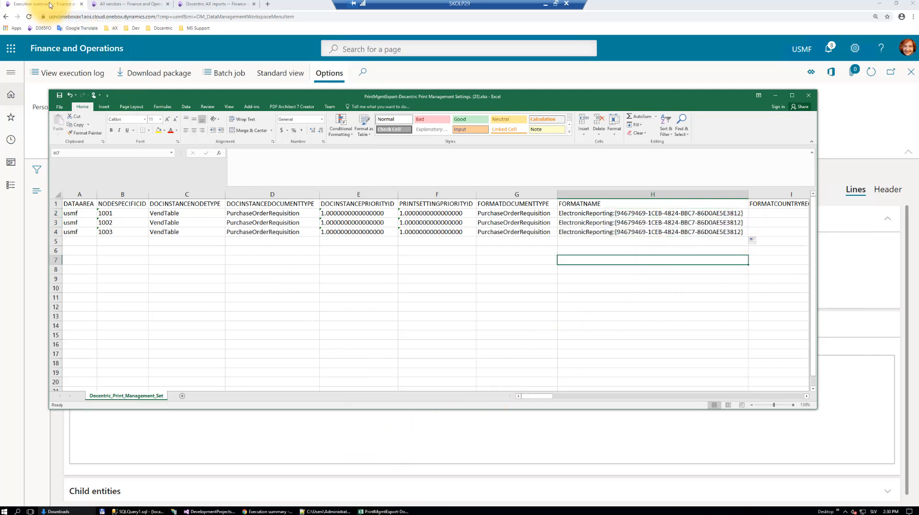
Switch to Finance and Operations, open the PrintMgmtImport data project and remove its existing Docentric print management settings entity.
{"action": "left_click", "coordinate": [47, 4]}
{"action": "key", "text": "Escape"}
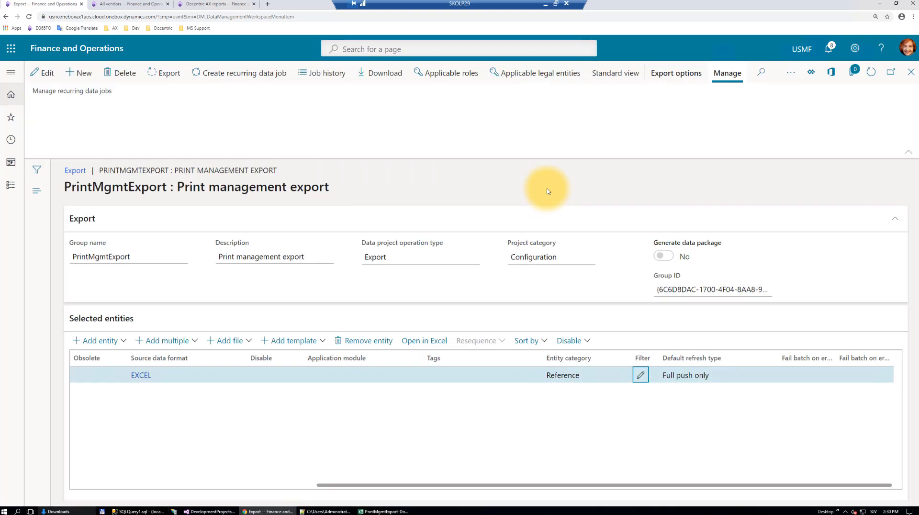
{"action": "key", "text": "Escape"}
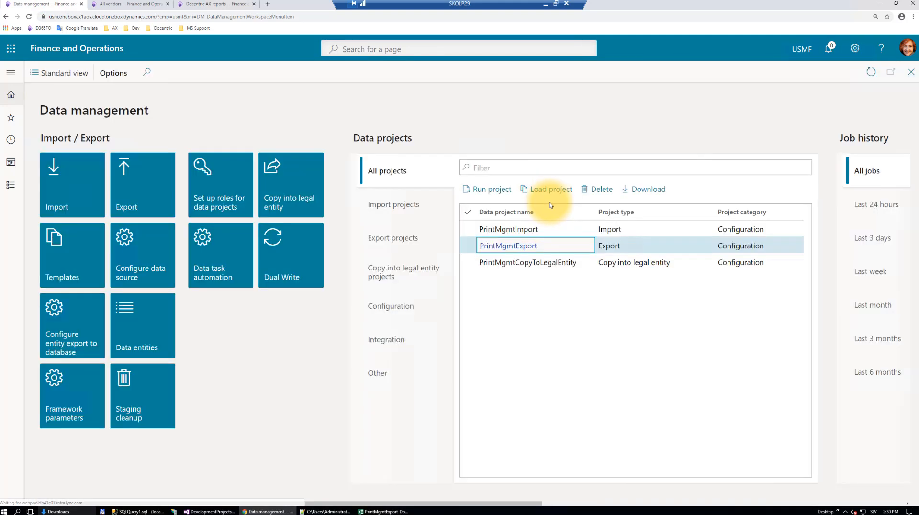
{"action": "left_click", "coordinate": [515, 228]}
{"action": "left_click", "coordinate": [511, 230]}
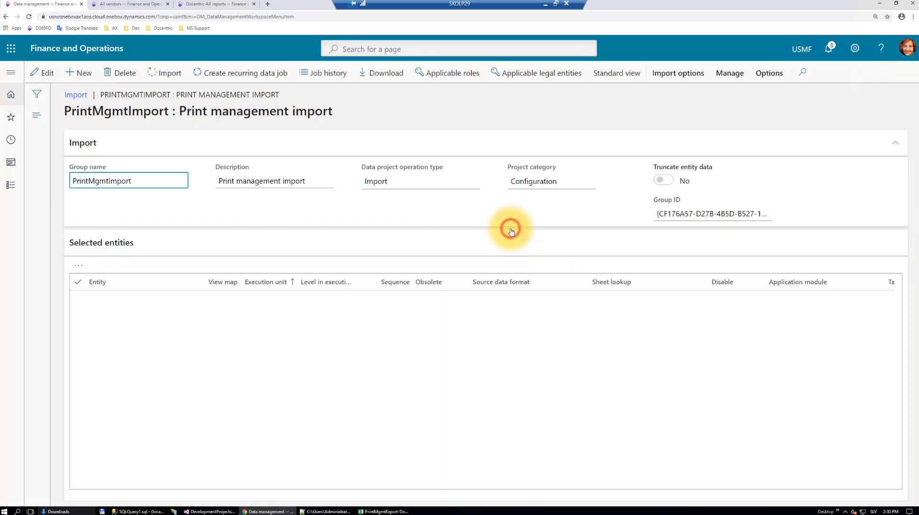
{"action": "left_click", "coordinate": [246, 343]}
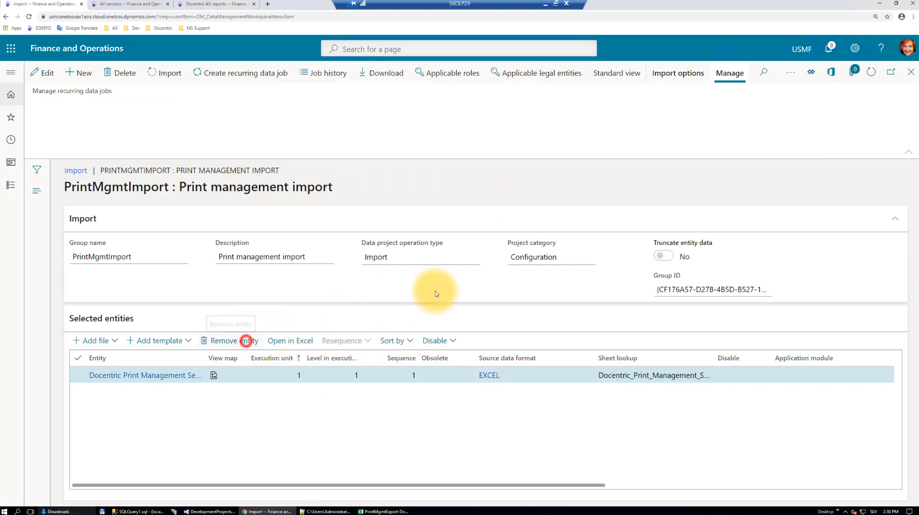
{"action": "left_click", "coordinate": [523, 264]}
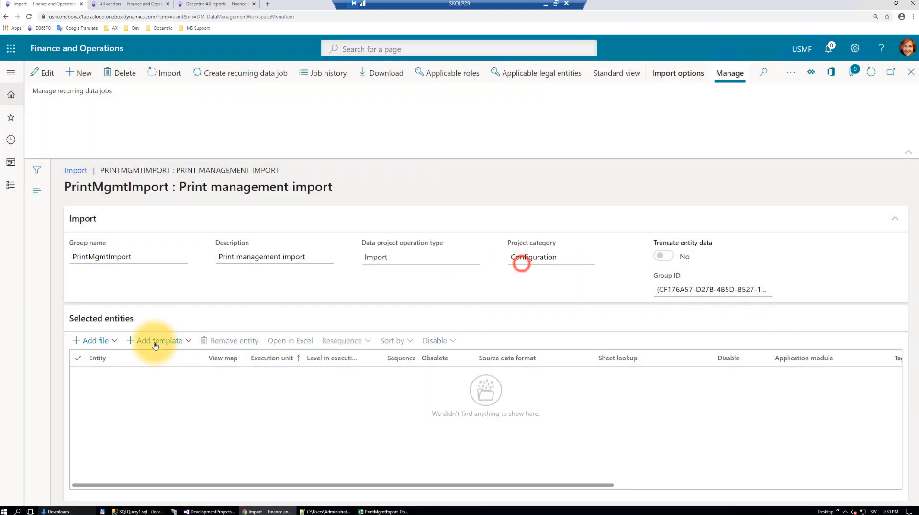
Start adding an import file with the Docentric Print Management Settings entity and EXCEL as the source data format.
{"action": "left_click", "coordinate": [106, 341]}
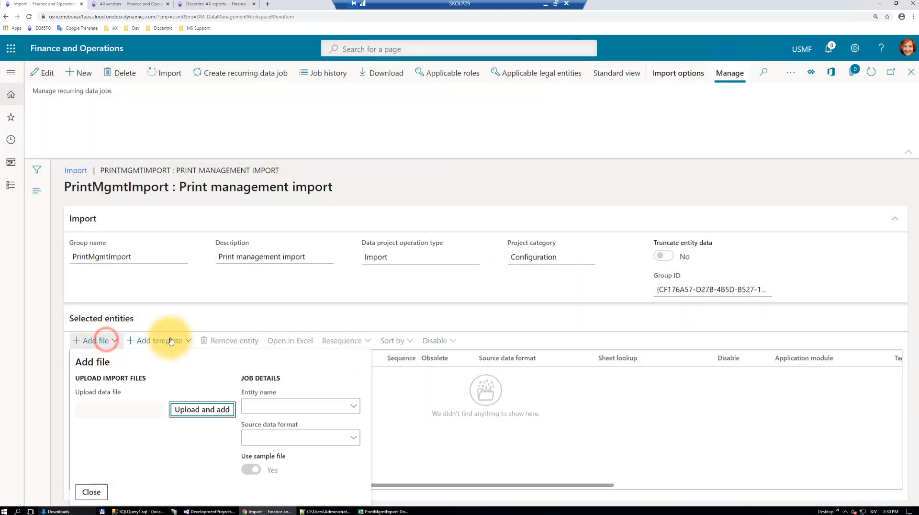
{"action": "left_click", "coordinate": [353, 407]}
{"action": "type", "text": "doc"}
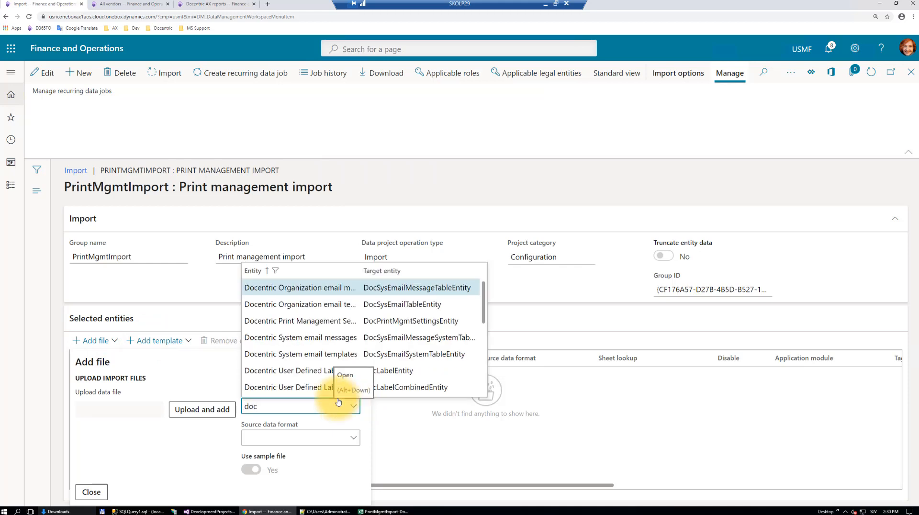
{"action": "left_click", "coordinate": [321, 324]}
{"action": "left_click", "coordinate": [353, 439]}
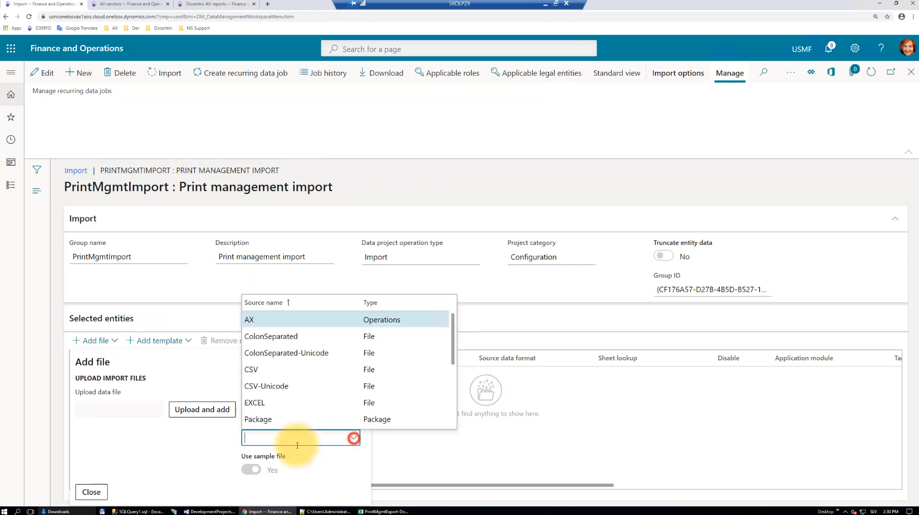
{"action": "left_click", "coordinate": [257, 404]}
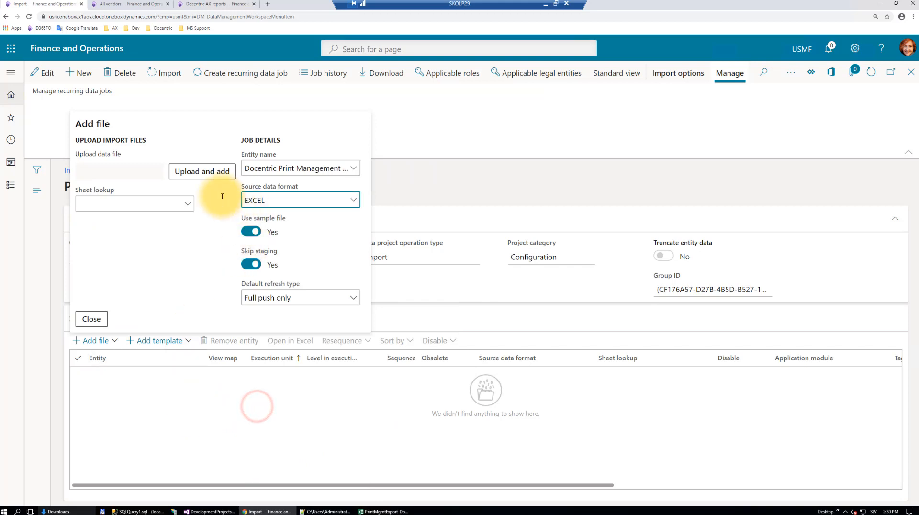
Upload and add the "PrintMgmtExport-Docentric Print Management Settings. (23).xlsx" file to the import project.
{"action": "left_click", "coordinate": [192, 172]}
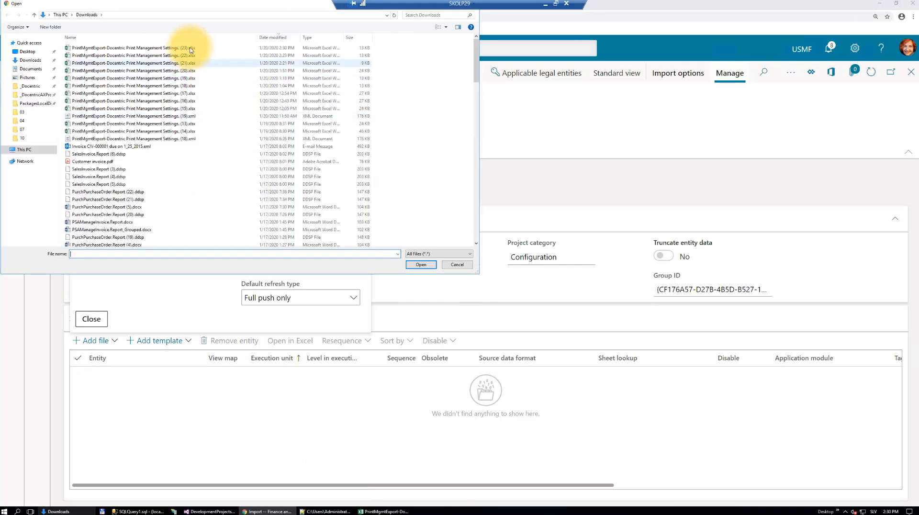
{"action": "double_click", "coordinate": [186, 46]}
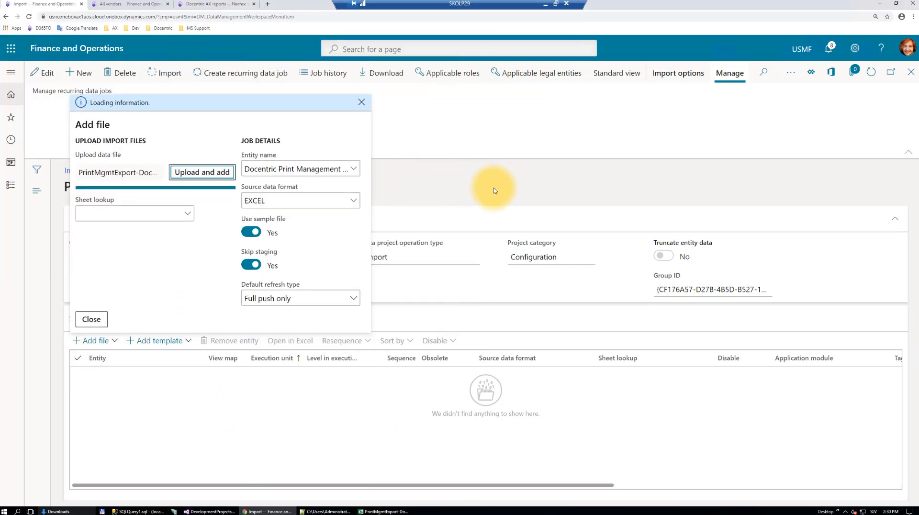
{"action": "left_click", "coordinate": [685, 179]}
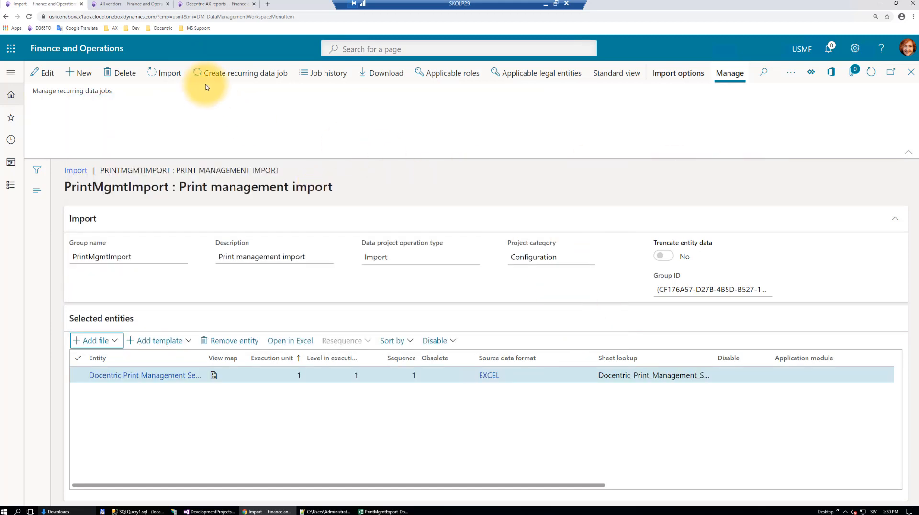
Run the PrintMgmtImport import job and refresh its execution status.
{"action": "left_click", "coordinate": [176, 73]}
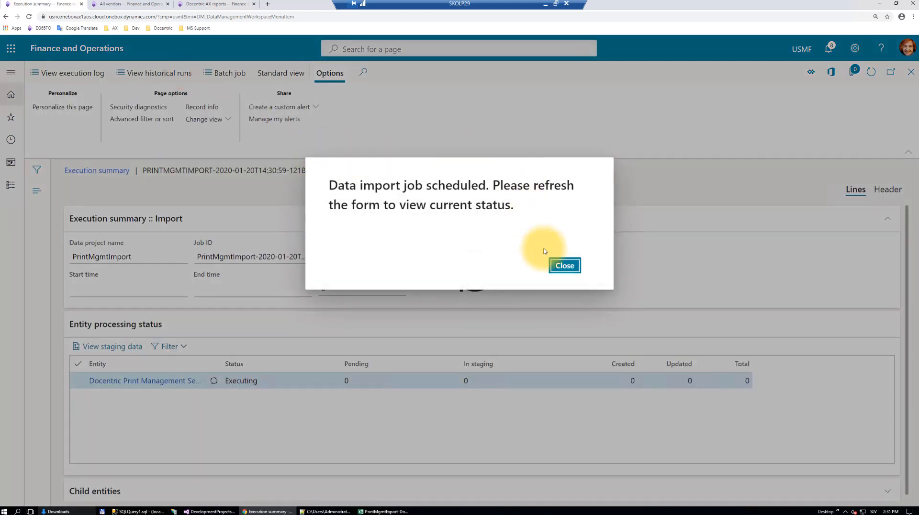
{"action": "left_click", "coordinate": [571, 263]}
{"action": "left_click", "coordinate": [534, 247]}
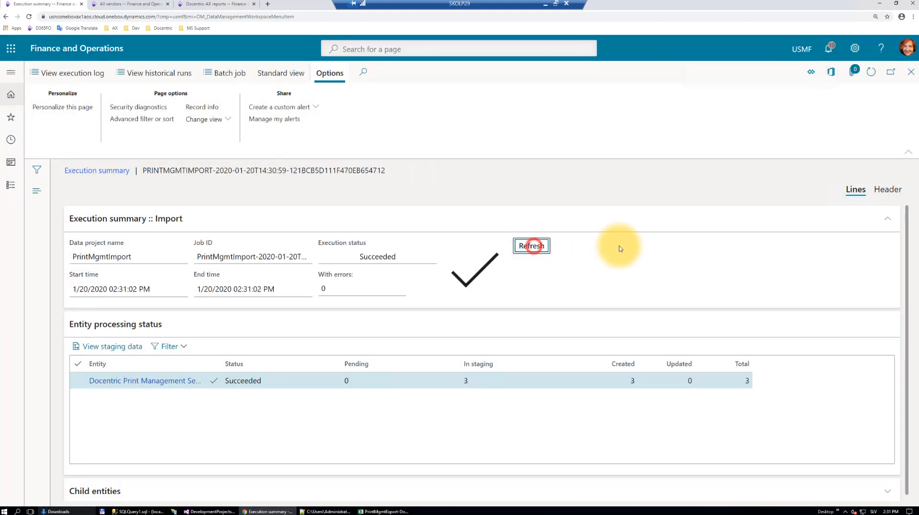
On the All vendors page, check the default original purchase order's report format in the print management setup of Acme Office Supplies.
{"action": "left_click", "coordinate": [140, 6]}
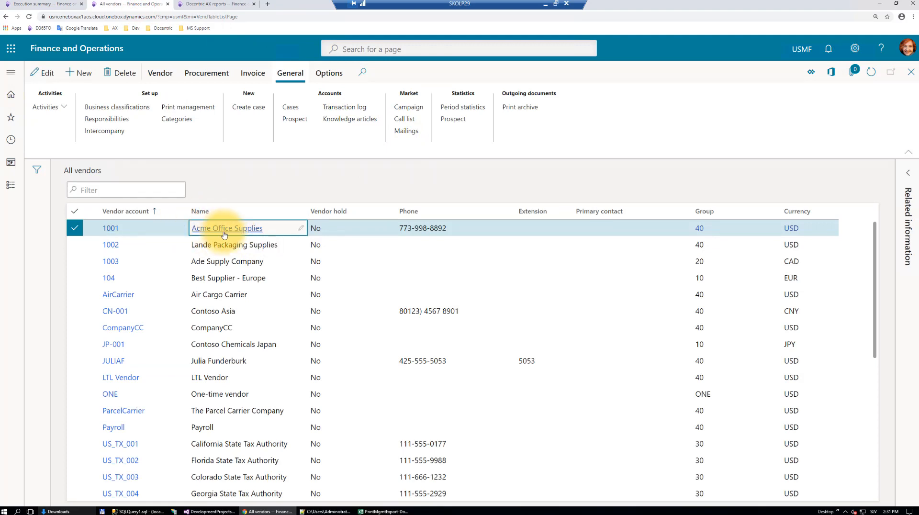
{"action": "left_click", "coordinate": [184, 108]}
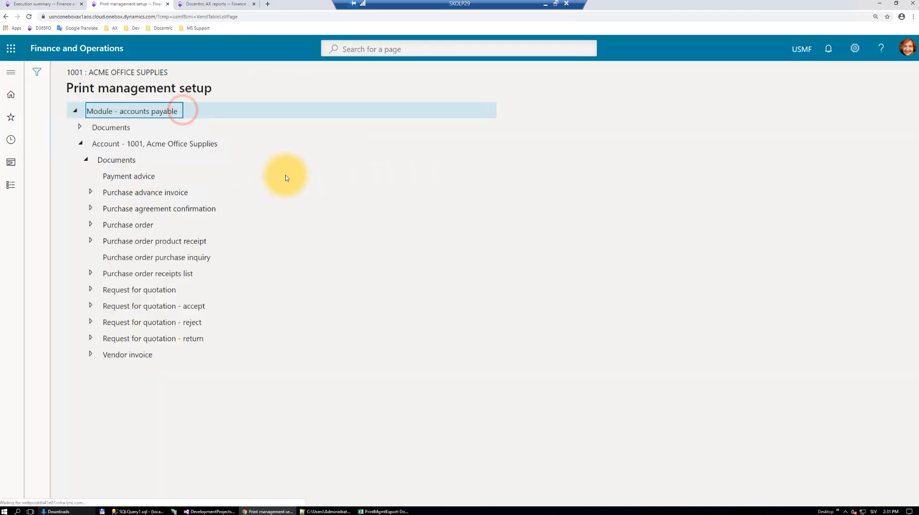
{"action": "left_click", "coordinate": [91, 225]}
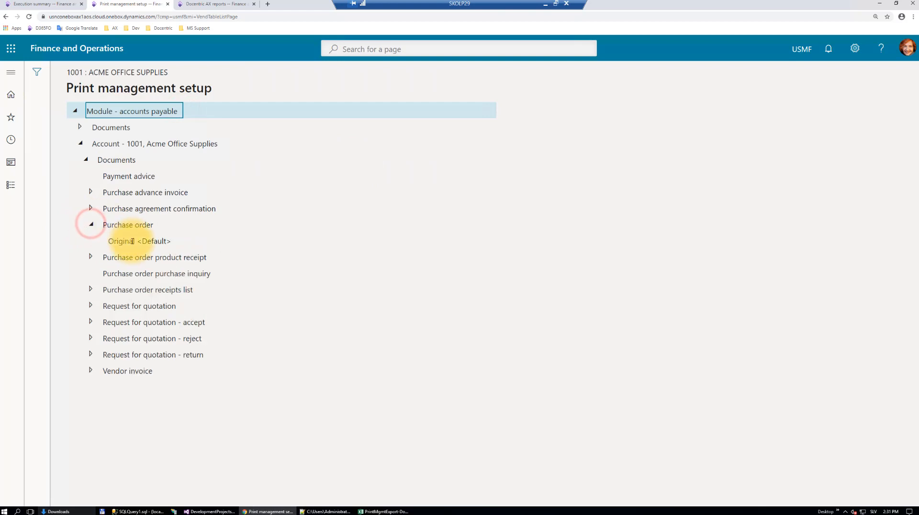
{"action": "left_click", "coordinate": [132, 241]}
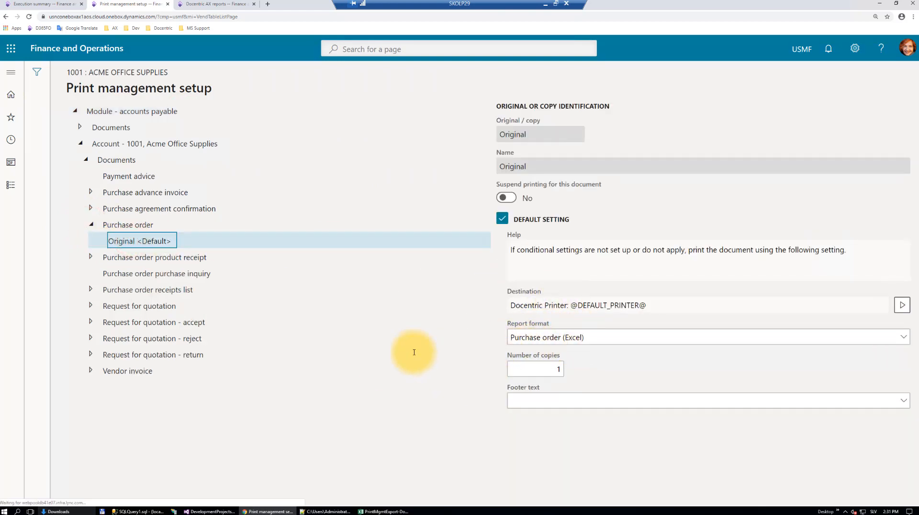
{"action": "key", "text": "Escape"}
Check the default original purchase order's report format in the print management setup of vendor Lande Packaging Supplies.
{"action": "left_click", "coordinate": [210, 246]}
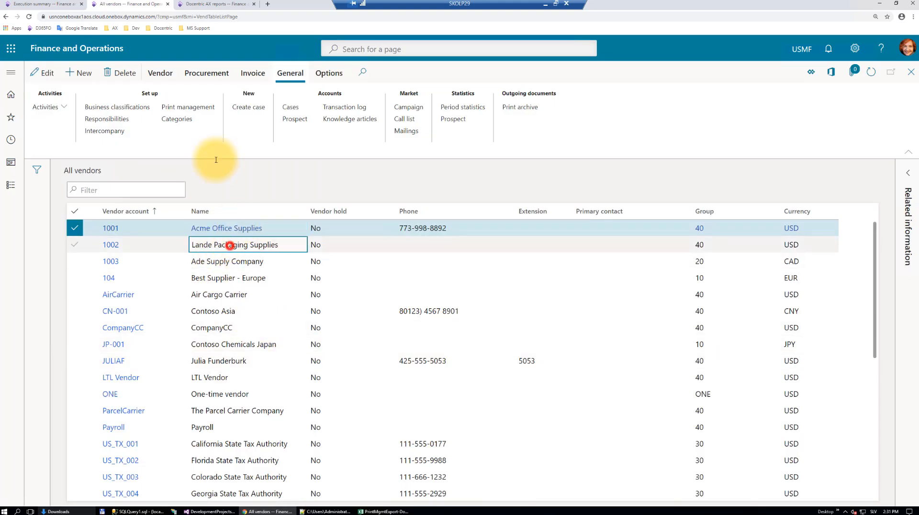
{"action": "left_click", "coordinate": [191, 105]}
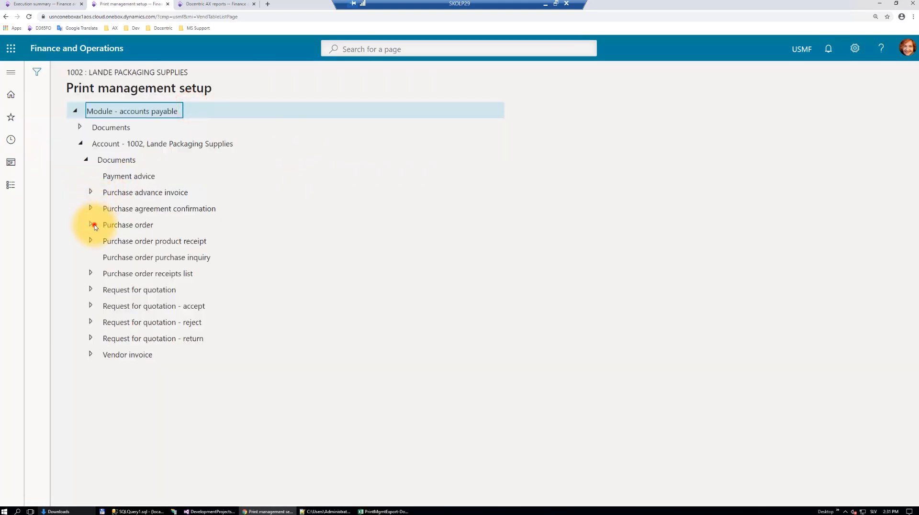
{"action": "left_click", "coordinate": [91, 225]}
{"action": "left_click", "coordinate": [148, 240]}
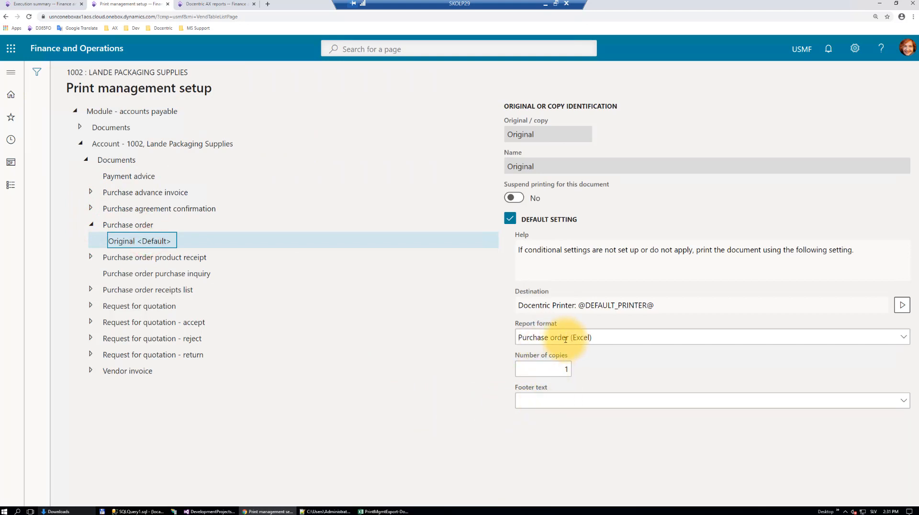
{"action": "key", "text": "Escape"}
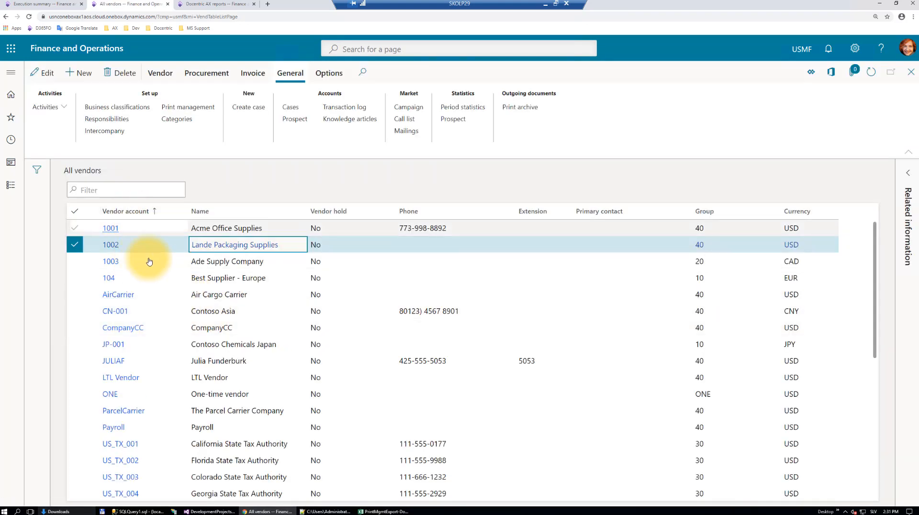
Check the default original purchase order's report format in Ade Supply Company's print management setup, and minimize the remote desktop session.
{"action": "left_click", "coordinate": [221, 261]}
{"action": "left_click", "coordinate": [197, 108]}
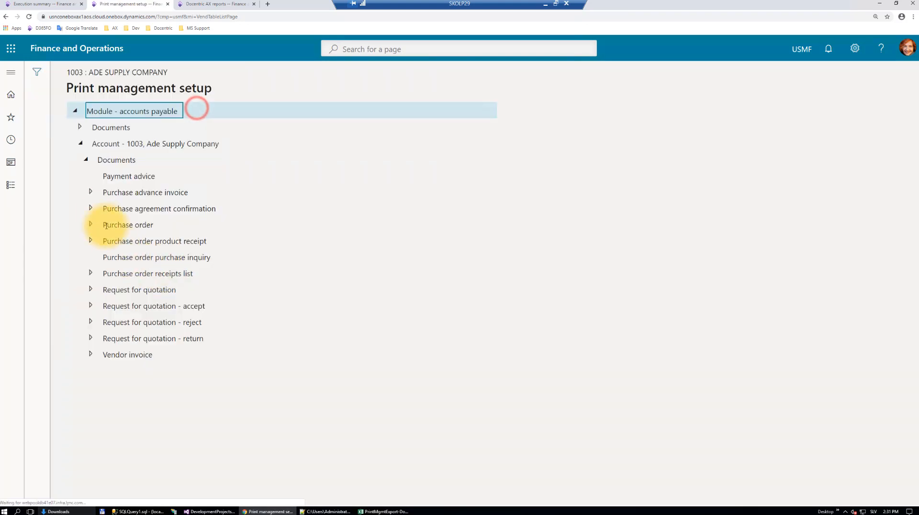
{"action": "left_click", "coordinate": [91, 224]}
{"action": "left_click", "coordinate": [128, 240]}
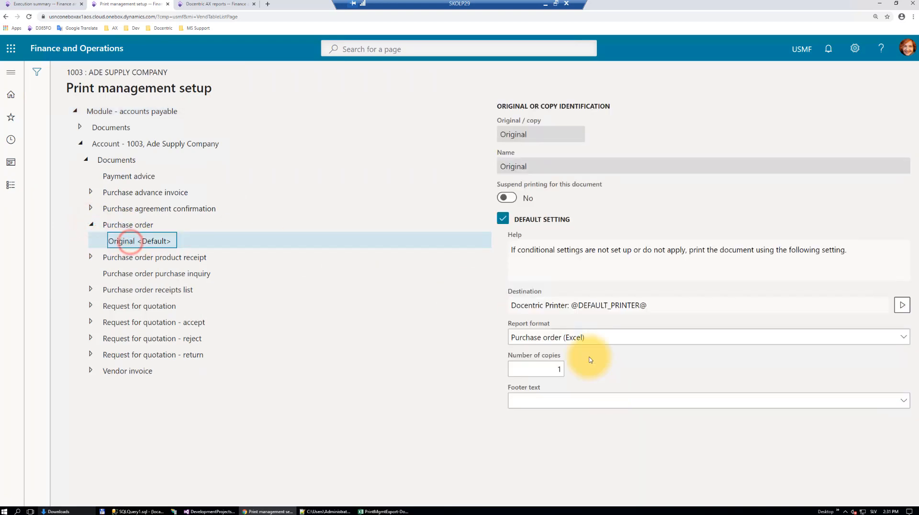
{"action": "left_click", "coordinate": [545, 4]}
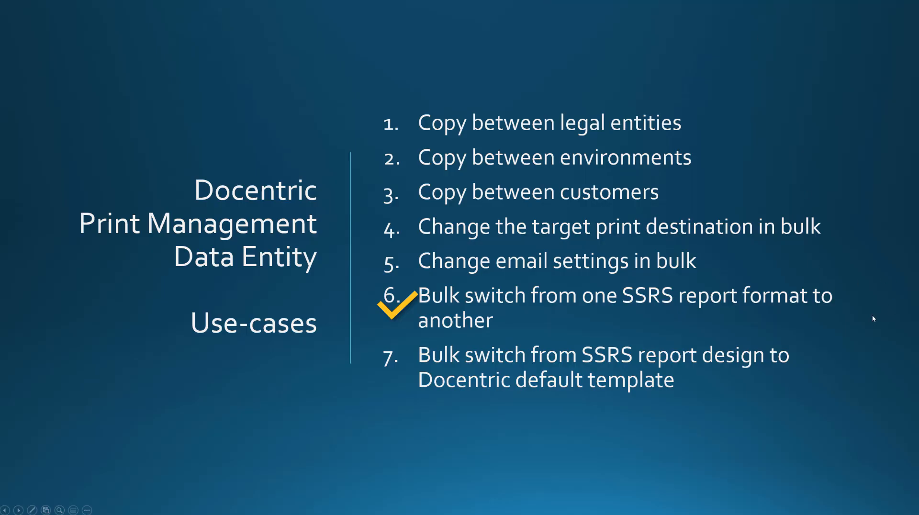